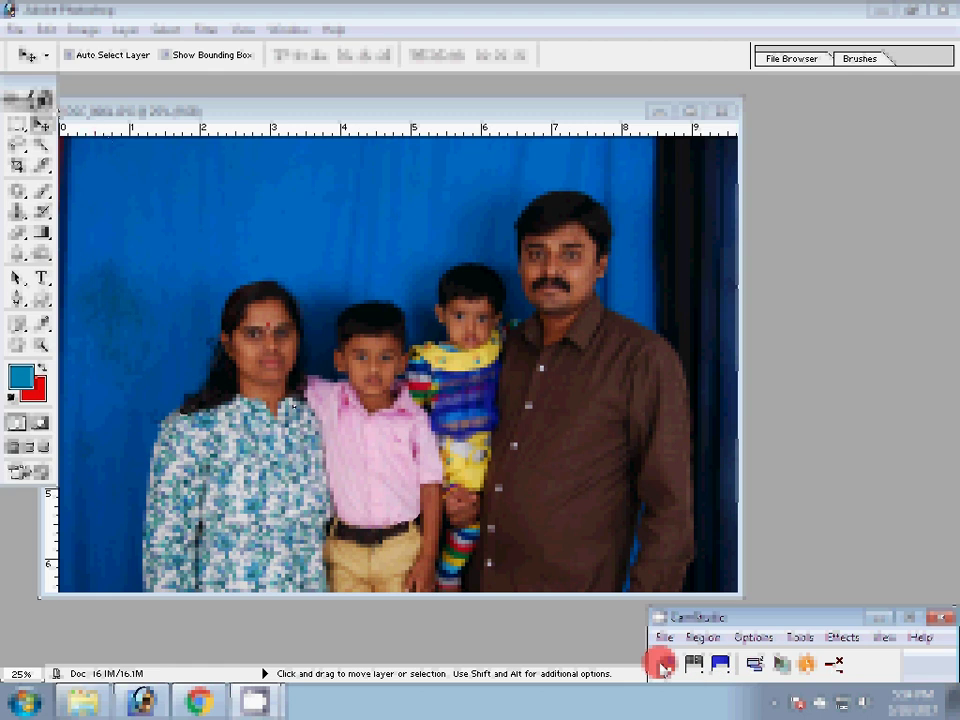
# - Apply the Magic Pro filter to Layer 1 with Graininess set to 09
pyautogui.rightClick(450, 370)
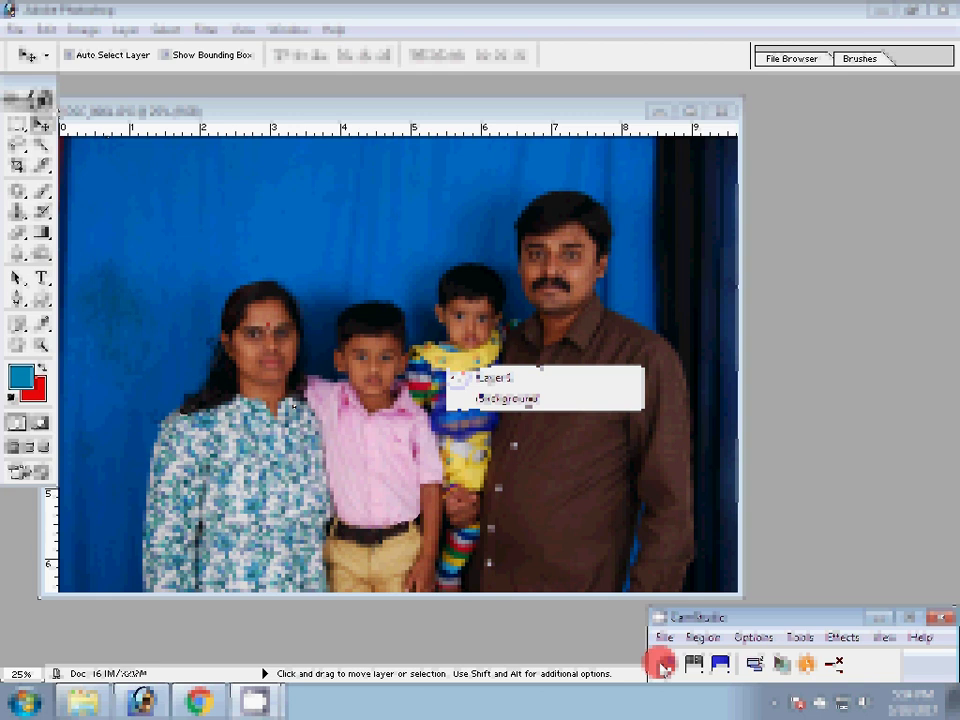
pyautogui.click(500, 397)
pyautogui.click(205, 29)
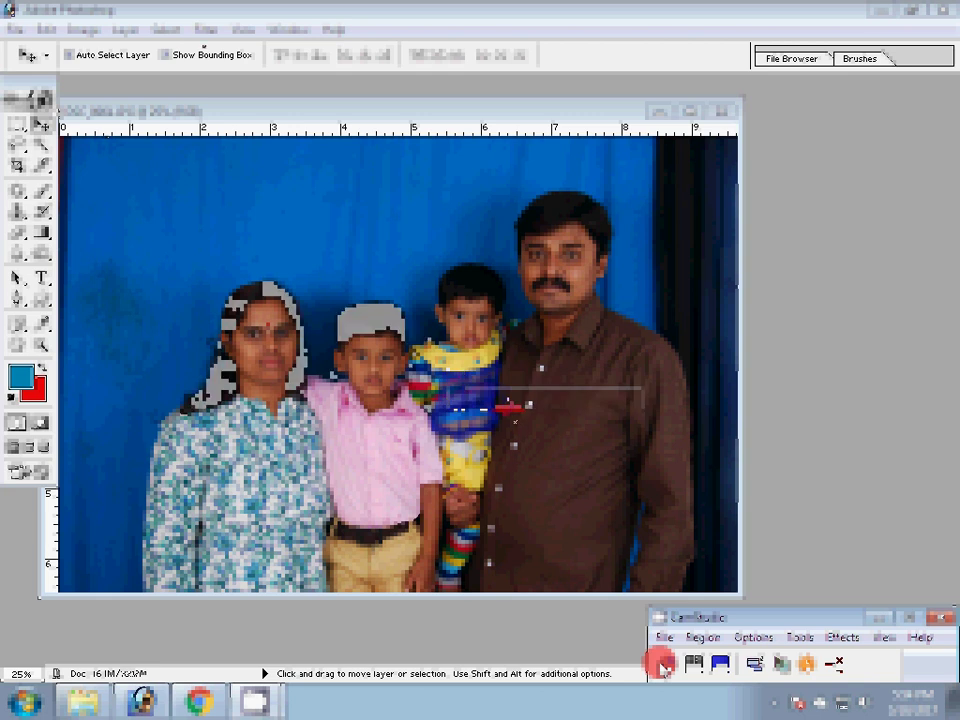
pyautogui.moveTo(240, 487)
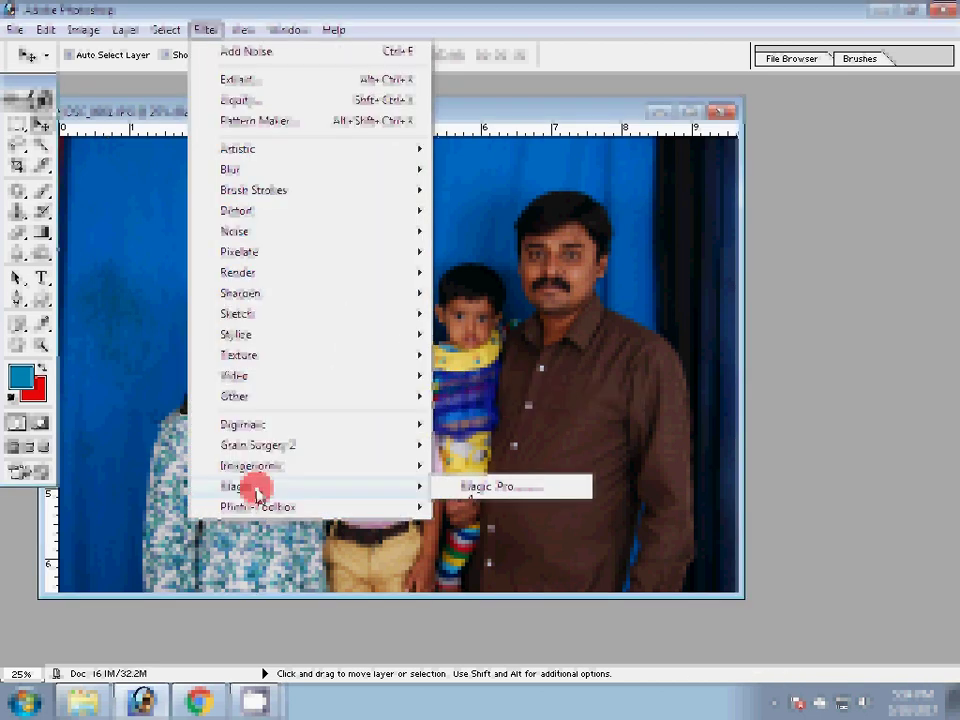
pyautogui.press('Right')
pyautogui.press('Return')
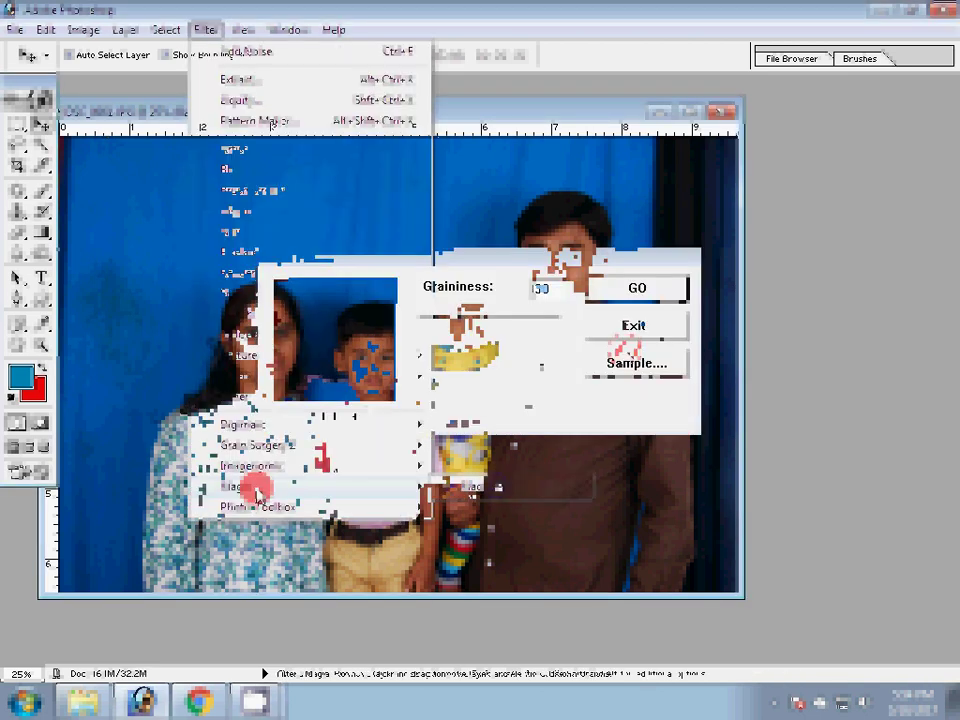
pyautogui.write('09')
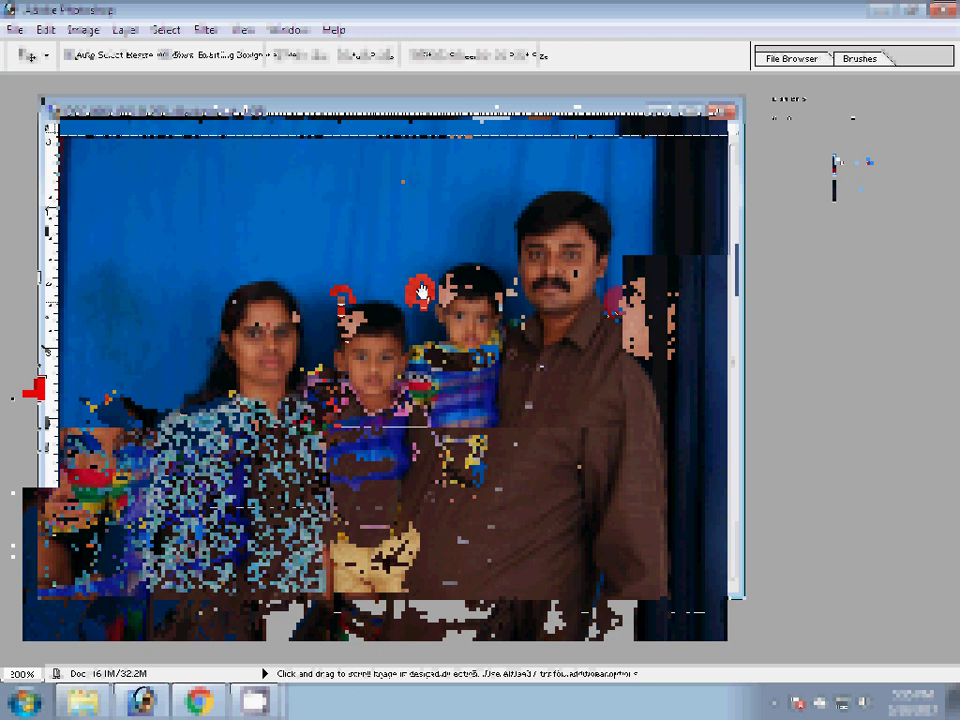
# - Clone-stamp skin sampled beside the eye over the man's moustache on Layer 1
pyautogui.press('z')
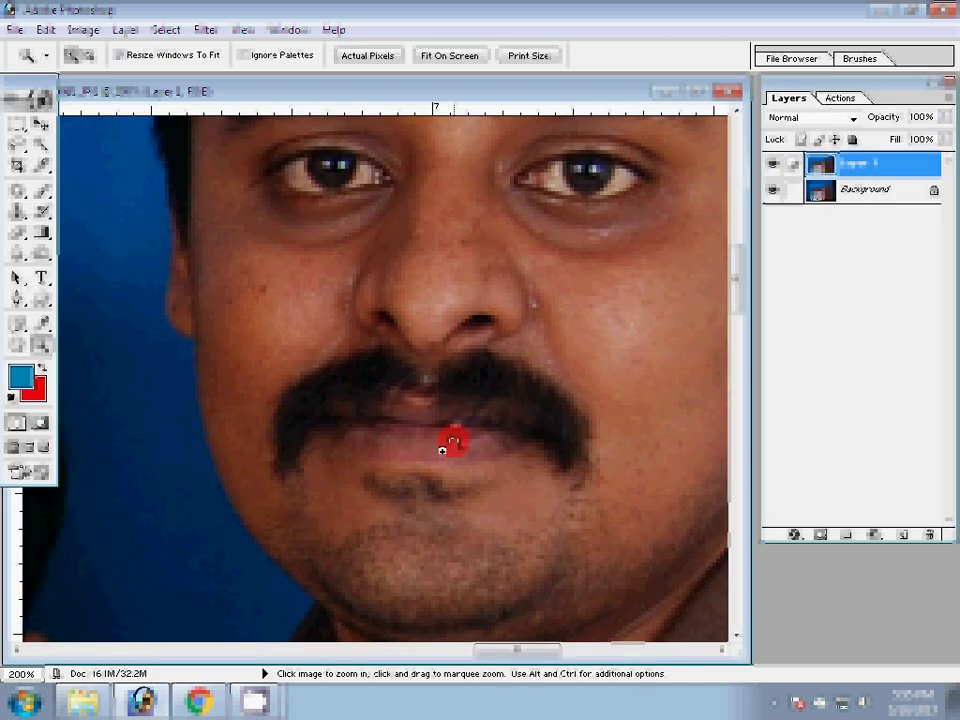
pyautogui.press('s')
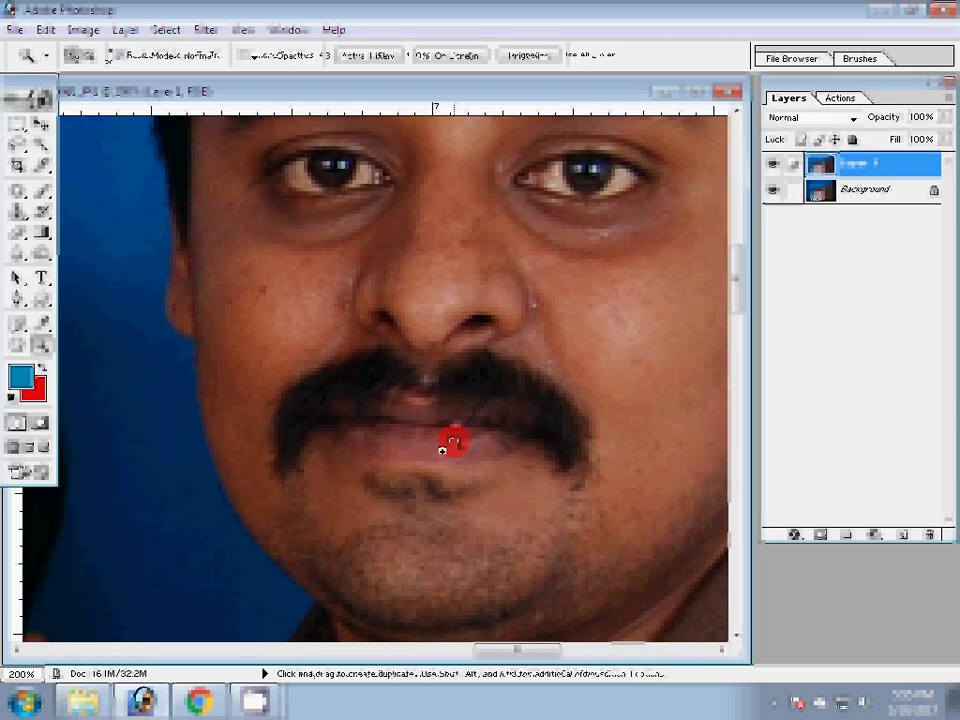
pyautogui.keyDown('alt'); pyautogui.click(443, 450); pyautogui.keyUp('alt')
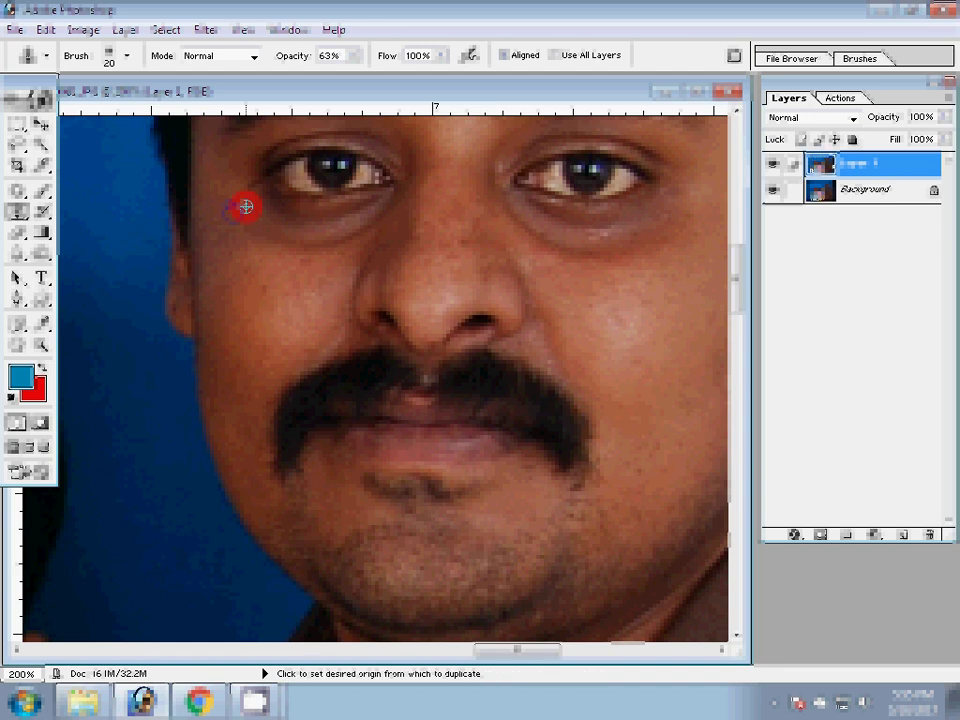
pyautogui.keyDown('alt'); pyautogui.click(246, 207); pyautogui.keyUp('alt')
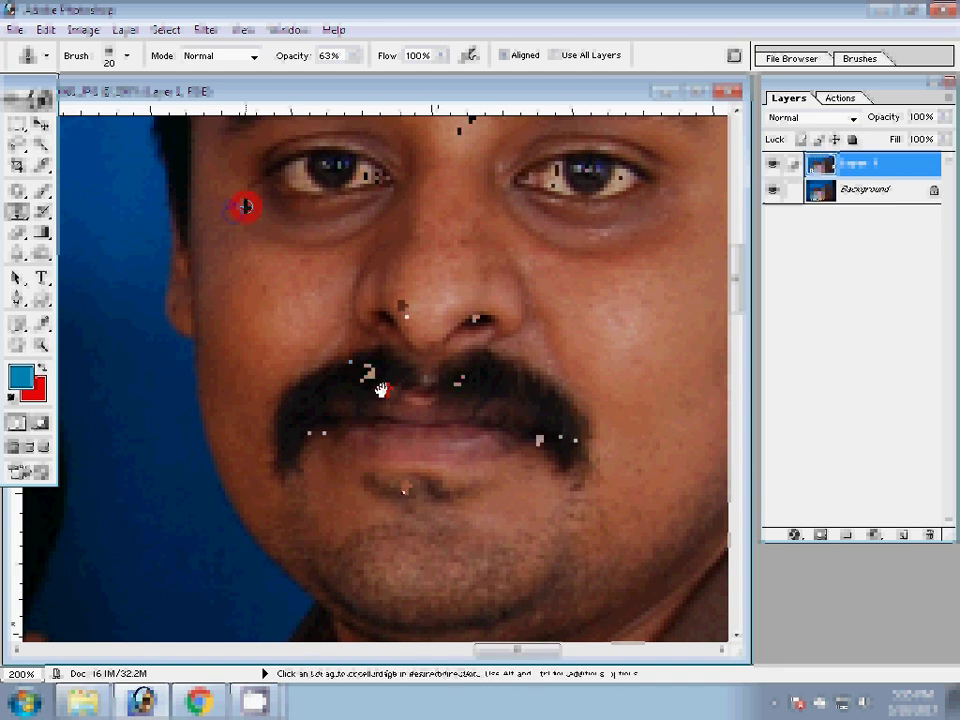
pyautogui.press('space')
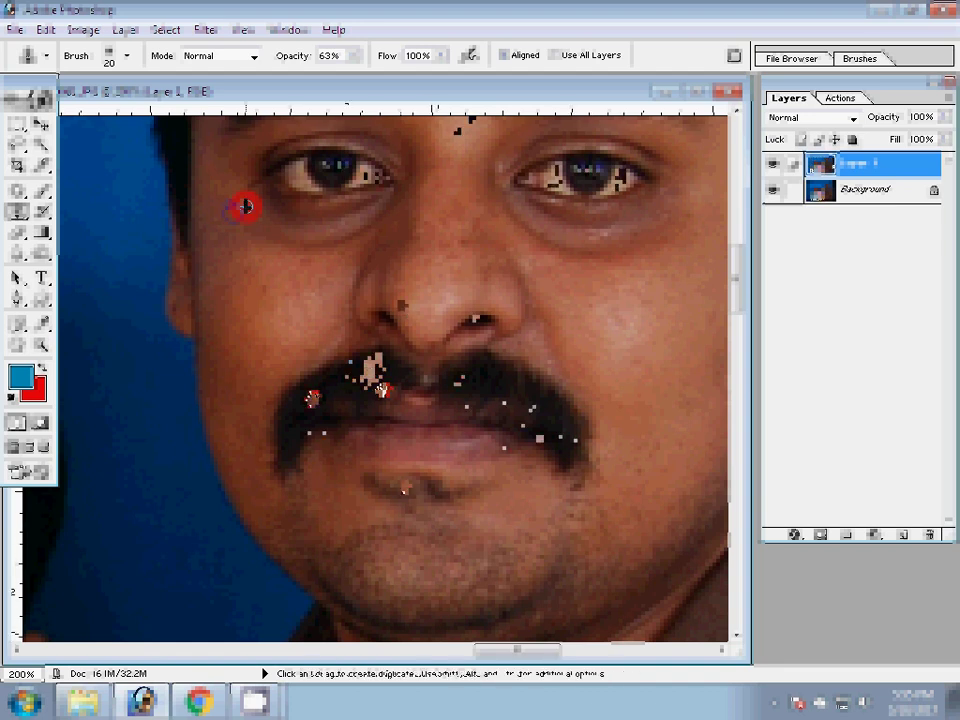
pyautogui.click(465, 375)
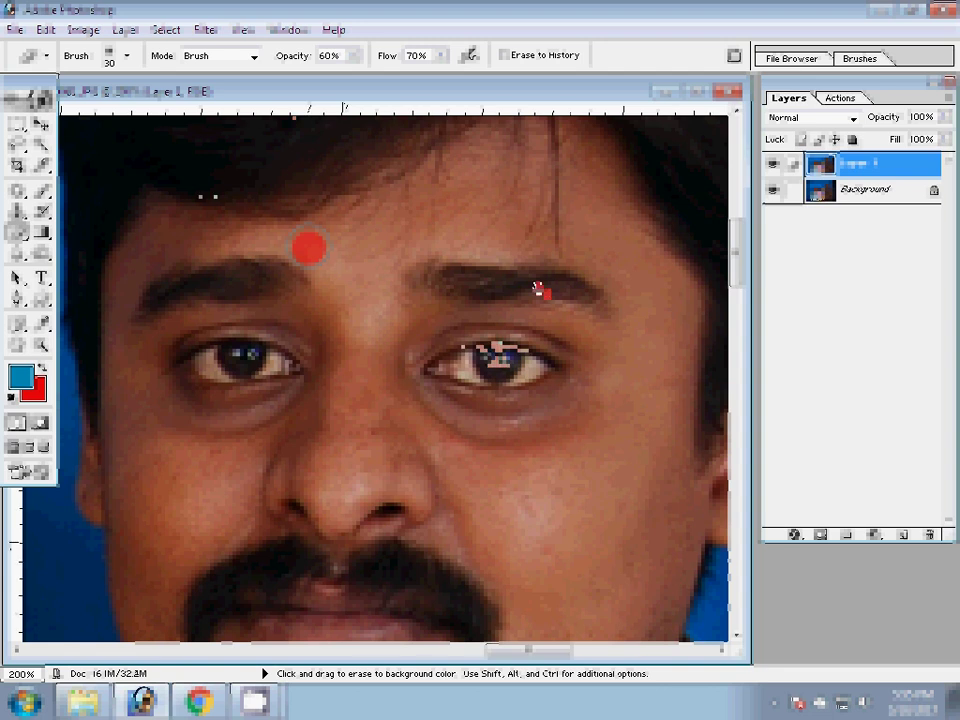
# - Scroll down and left, then pan to bring the woman's face into view for erasing
pyautogui.scroll(-3, 517, 435)
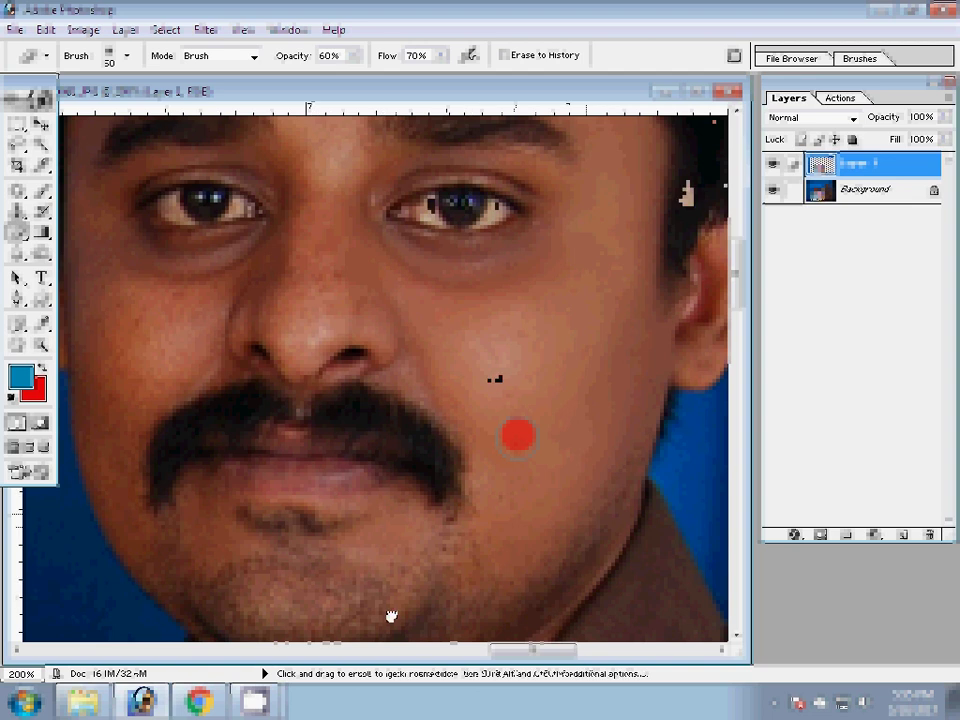
pyautogui.hscroll(-5, 517, 436)
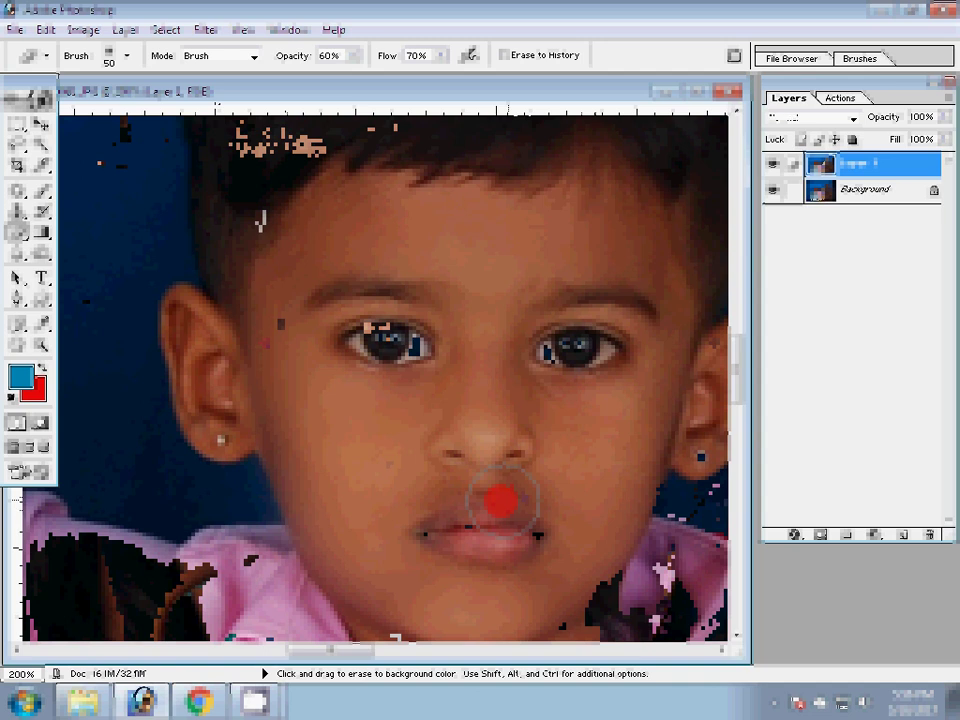
pyautogui.moveTo(500, 500); pyautogui.dragTo(197, 227)
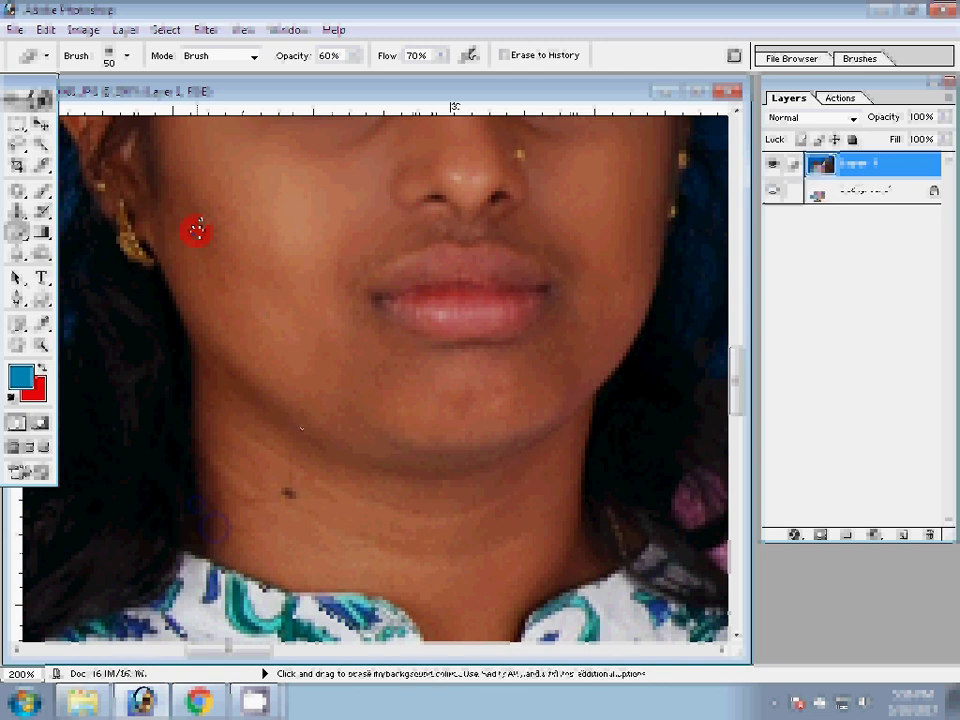
# - Flatten the photo into a single Background layer and fit it in the window
pyautogui.rightClick(434, 412)
pyautogui.click(420, 445)
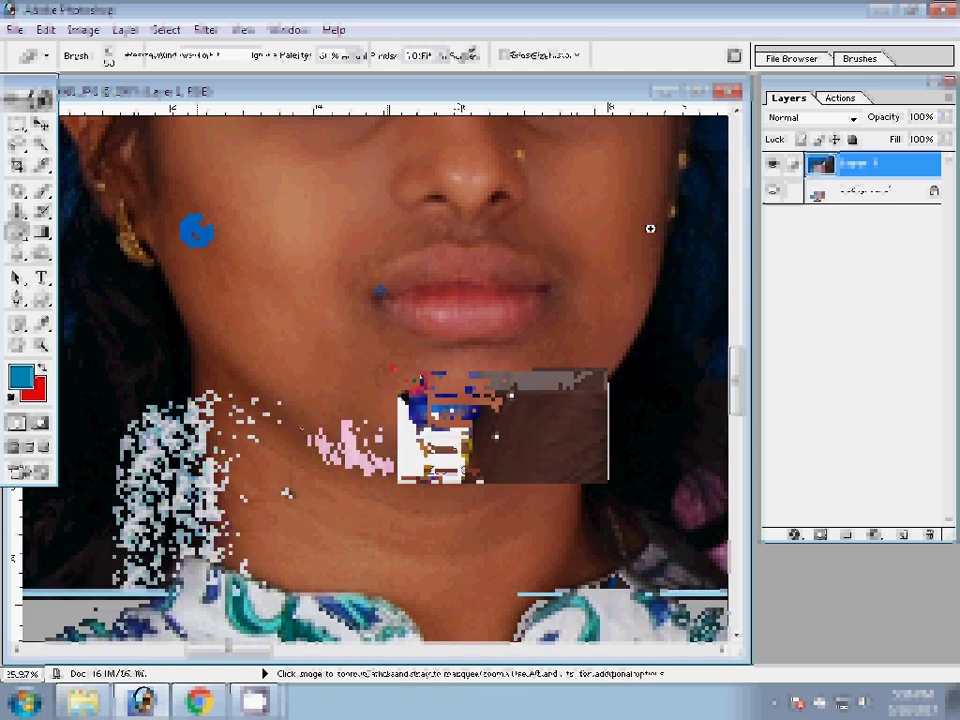
pyautogui.press('z')
pyautogui.hotkey('ctrl', '0')
# - Apply a Levels adjustment to the flattened photo, then zoom in
pyautogui.hotkey('ctrl', 'l')
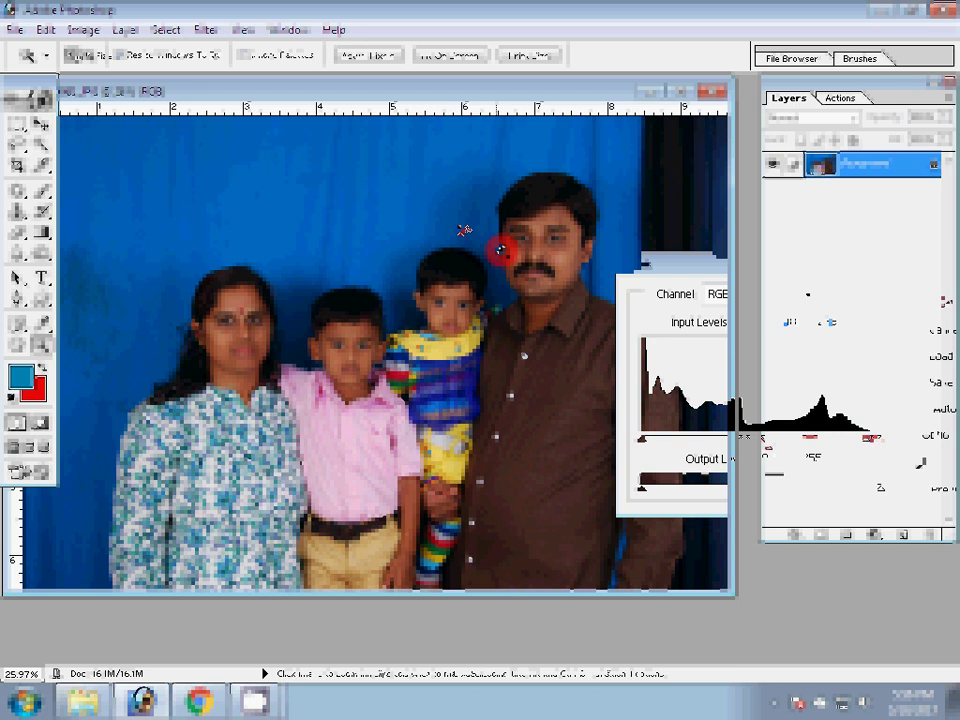
pyautogui.press('Escape')
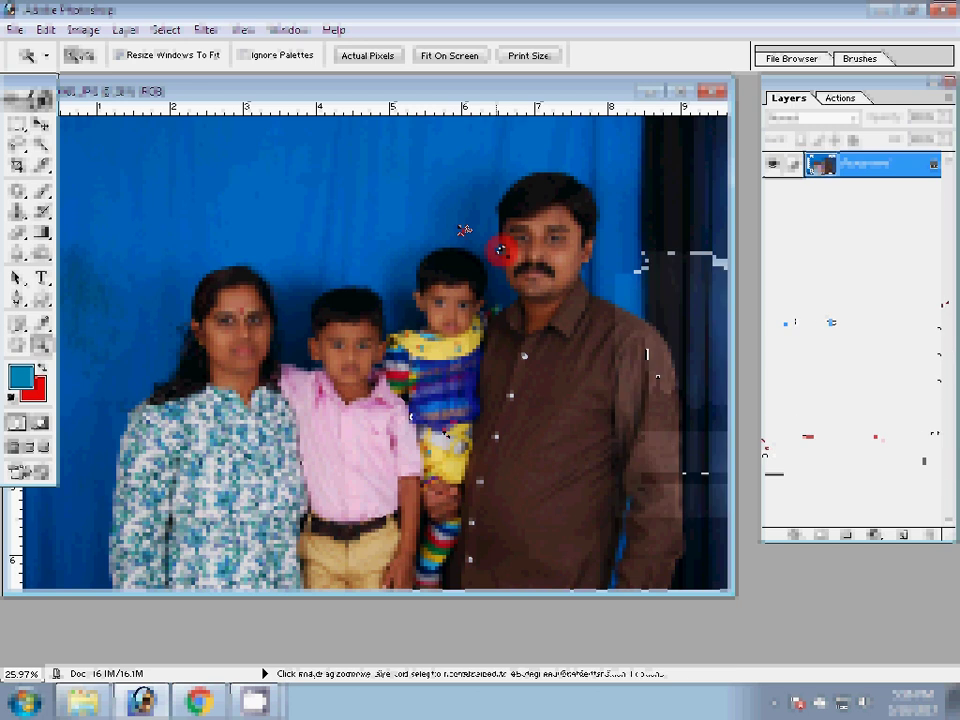
pyautogui.click(619, 542)
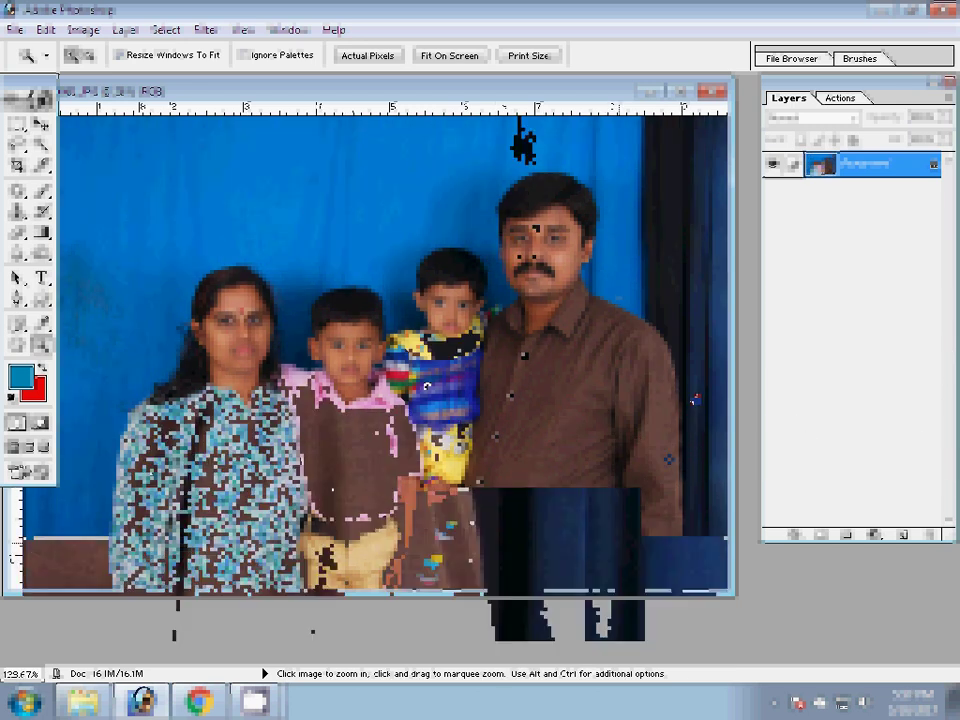
# - Place Pen anchor points along the woman's hairline, panning and zooming in closer
pyautogui.press('p')
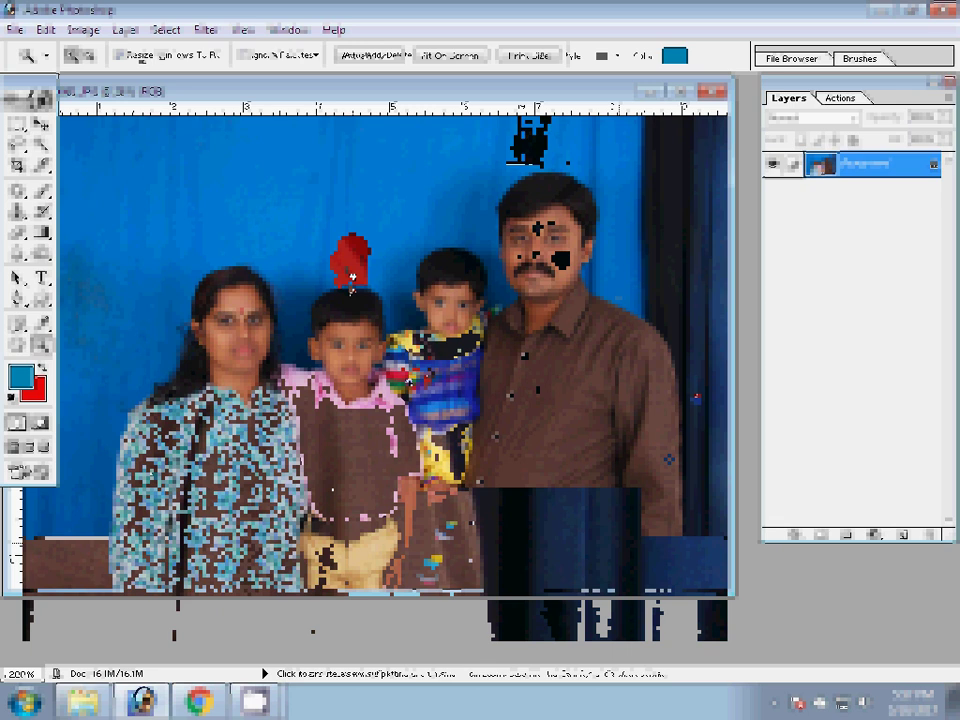
pyautogui.click(211, 237)
pyautogui.click(218, 173)
pyautogui.click(233, 160)
pyautogui.click(272, 210)
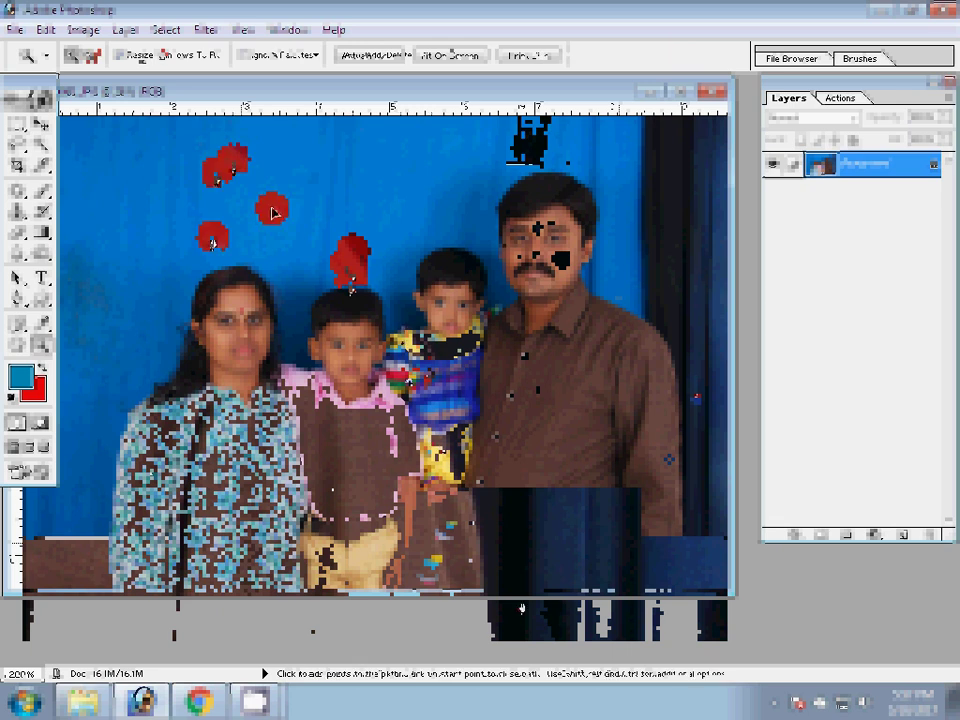
pyautogui.press('h')
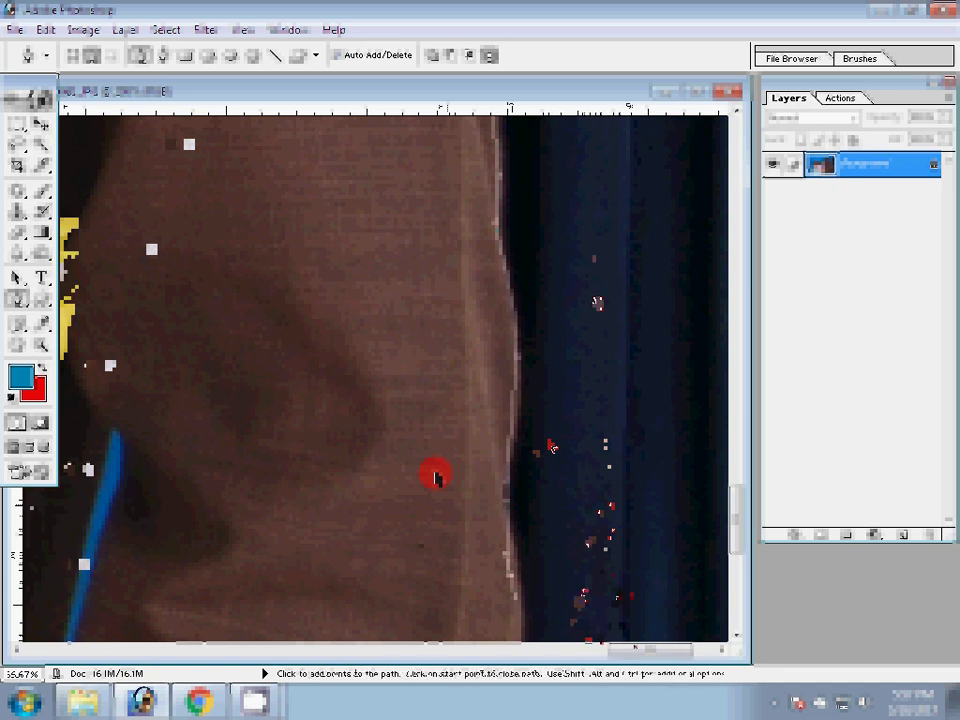
pyautogui.press('space')
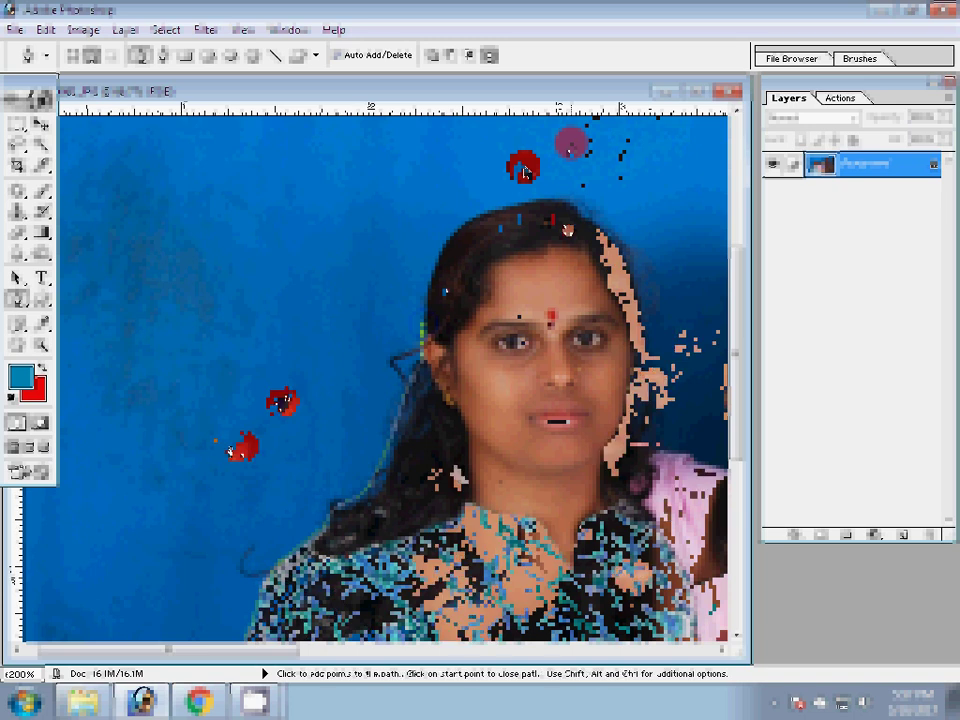
pyautogui.press('h')
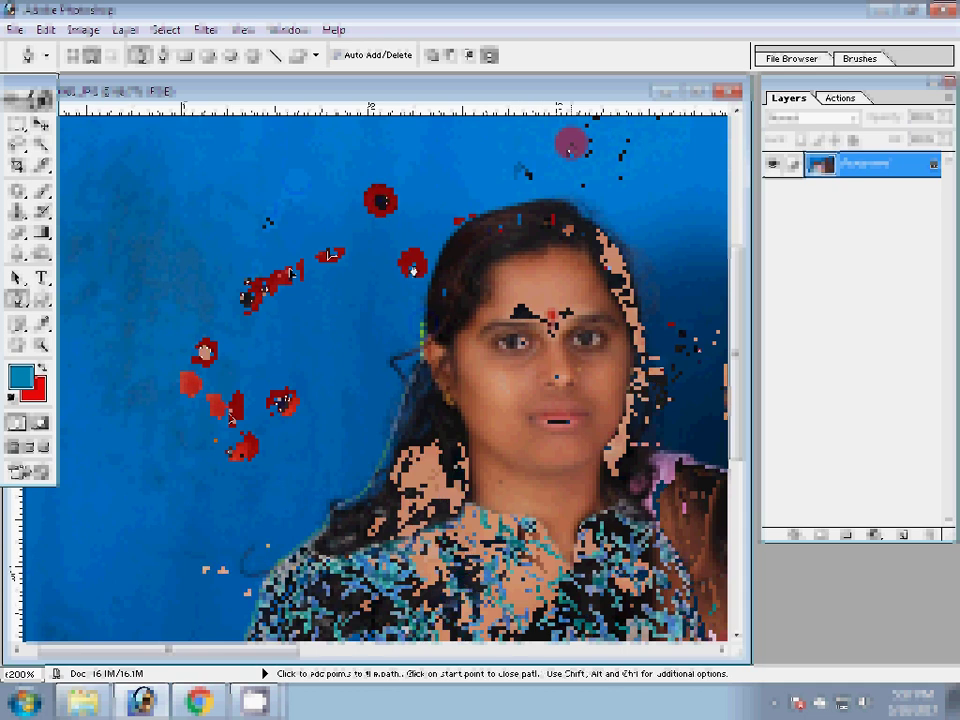
pyautogui.hotkey('ctrl', '+')
pyautogui.hotkey('ctrl', '+')
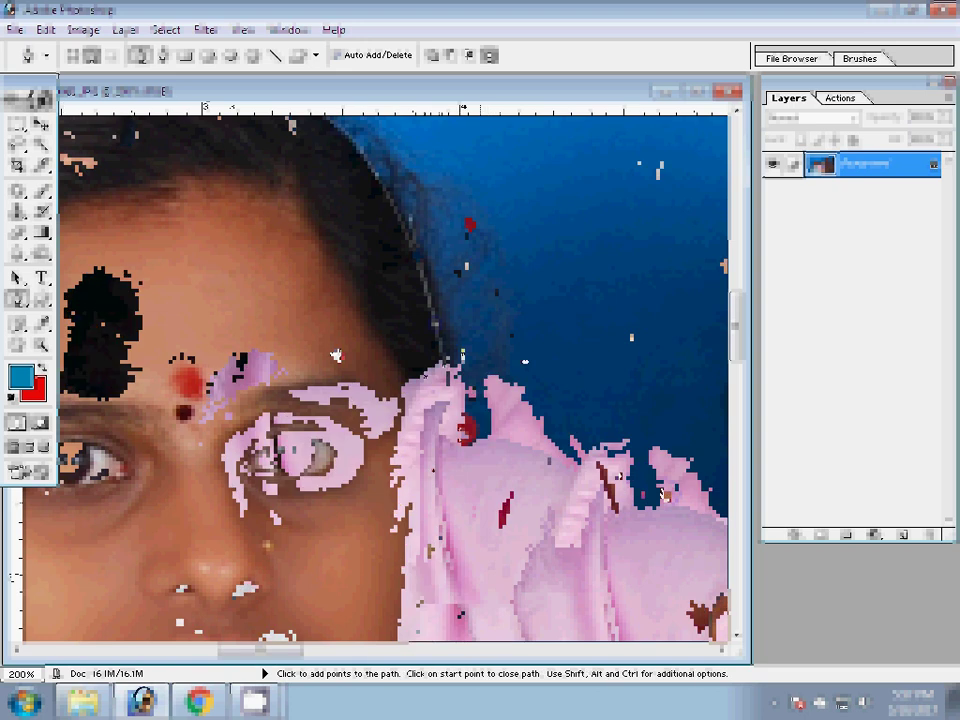
# - Extend the Pen path around the woman's ear, the child's head and the man's chin, then finish it
pyautogui.click(497, 551)
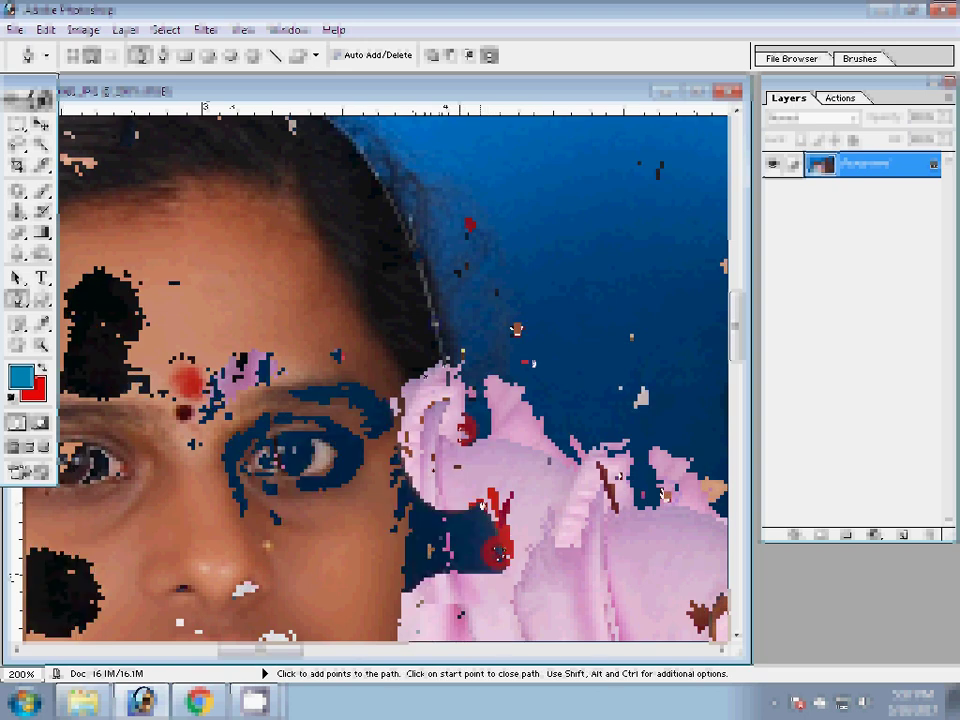
pyautogui.click(400, 475)
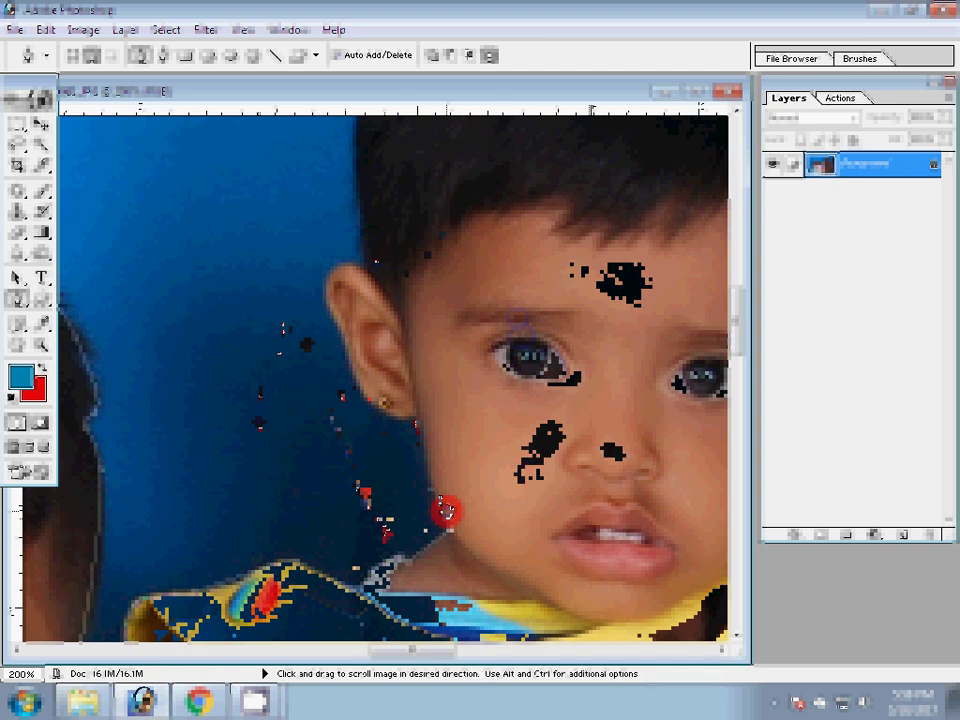
pyautogui.moveTo(445, 511); pyautogui.dragTo(410, 327)
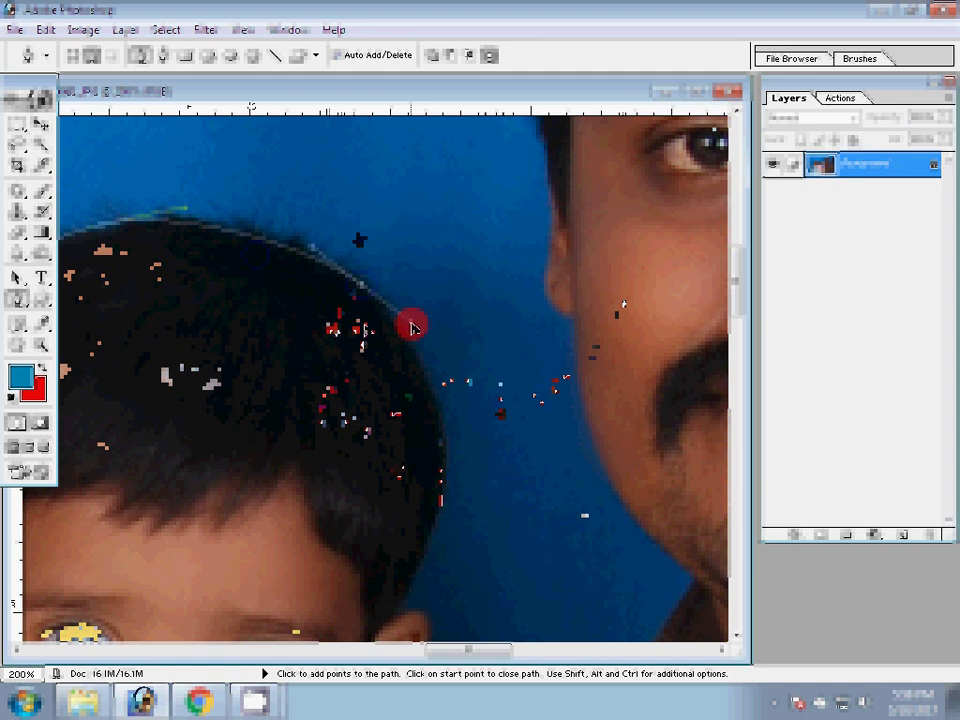
pyautogui.hscroll(5, 372, 480)
pyautogui.scroll(-2, 372, 480)
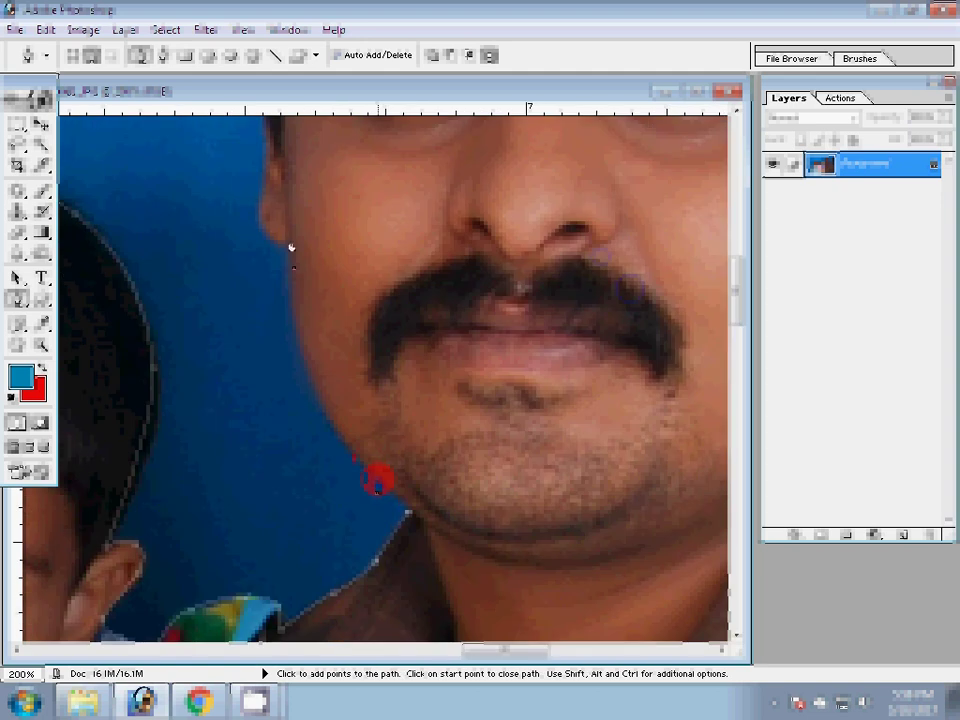
pyautogui.click(262, 510)
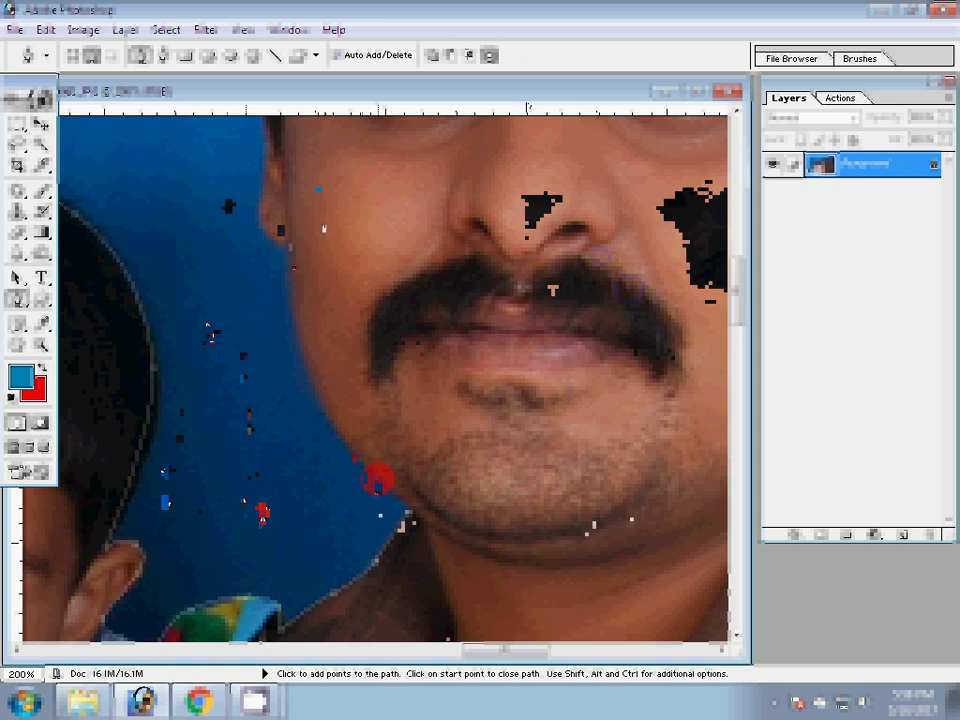
pyautogui.scroll(10, 378, 482)
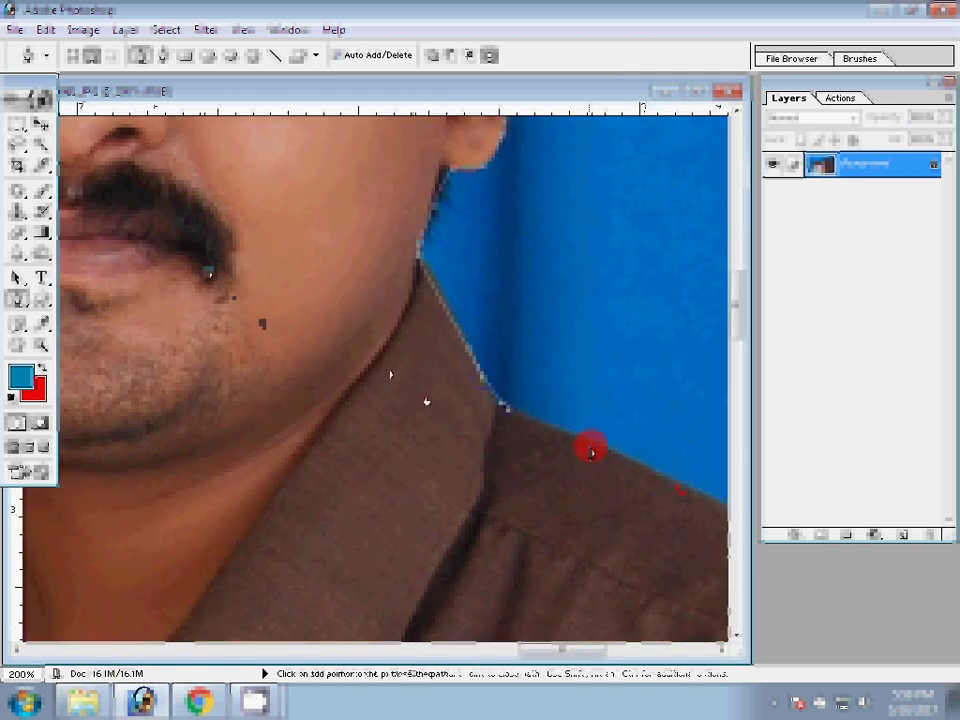
pyautogui.press('Return')
# - Convert the path to a selection, copy the family to Layer 1, and hide Background
pyautogui.rightClick(591, 452)
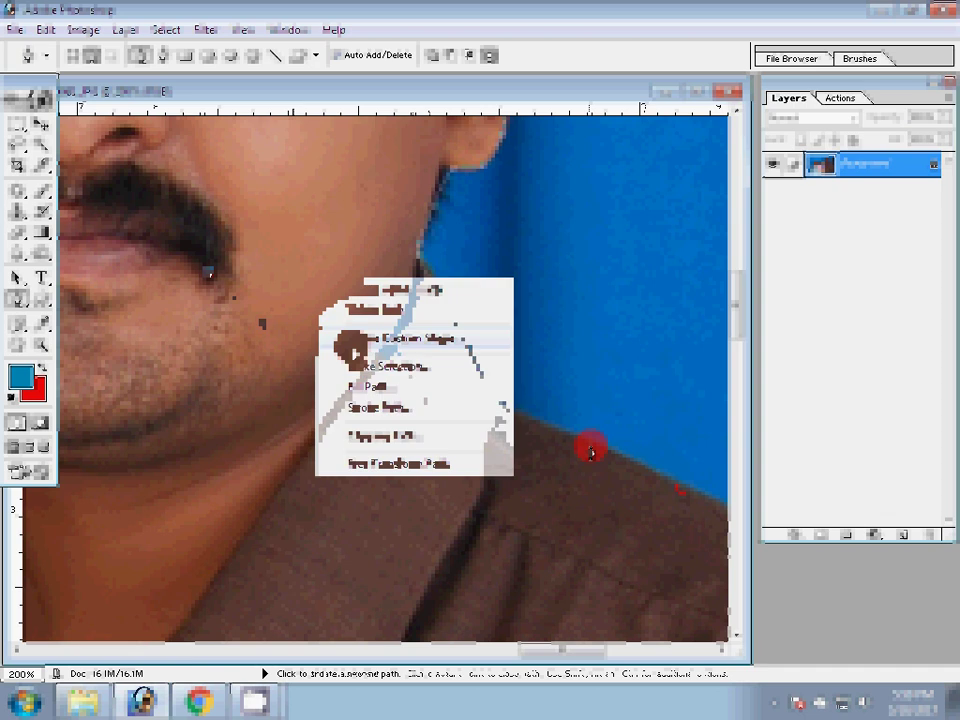
pyautogui.click(396, 364)
pyautogui.click(565, 278)
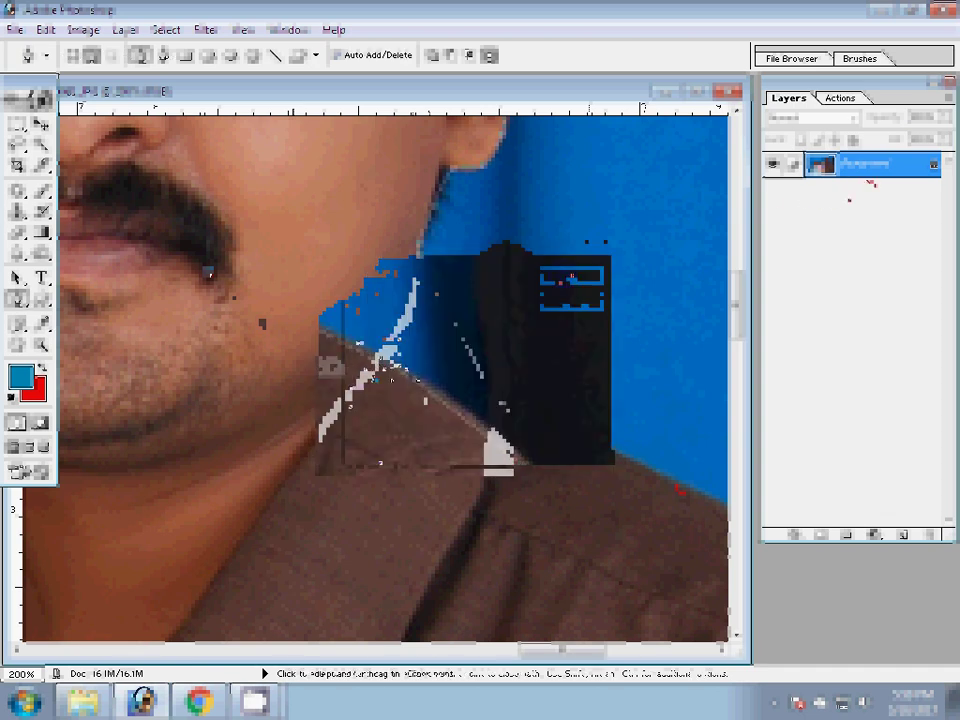
pyautogui.hotkey('ctrl', 'j')
pyautogui.click(772, 189)
pyautogui.moveTo(500, 450); pyautogui.dragTo(243, 325)
# - Zoom out two steps to see the whole family cutout
pyautogui.press('z')
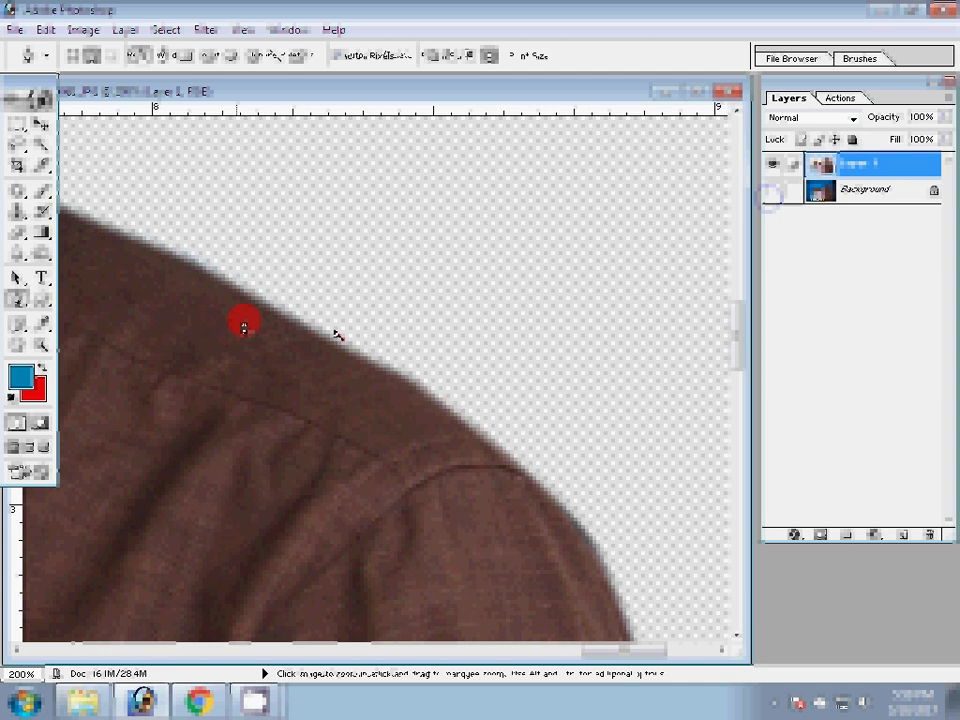
pyautogui.rightClick(337, 335)
pyautogui.click(380, 426)
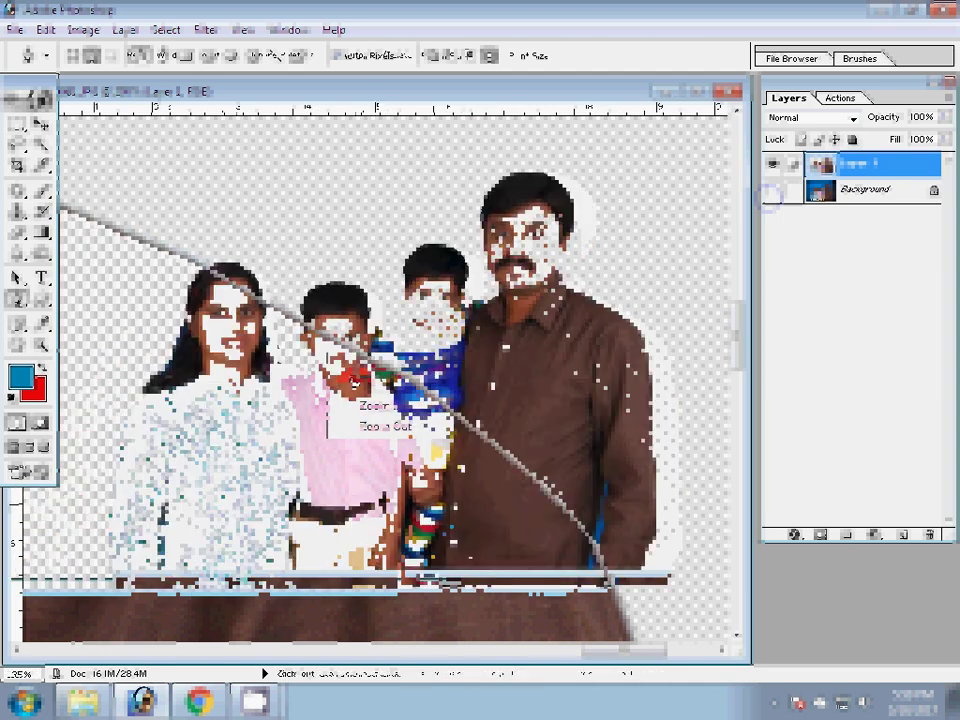
pyautogui.click(385, 426)
# - Browse Explorer to the scenery images folder to open the heart-frame template
pyautogui.hotkey('ctrl', 'o')
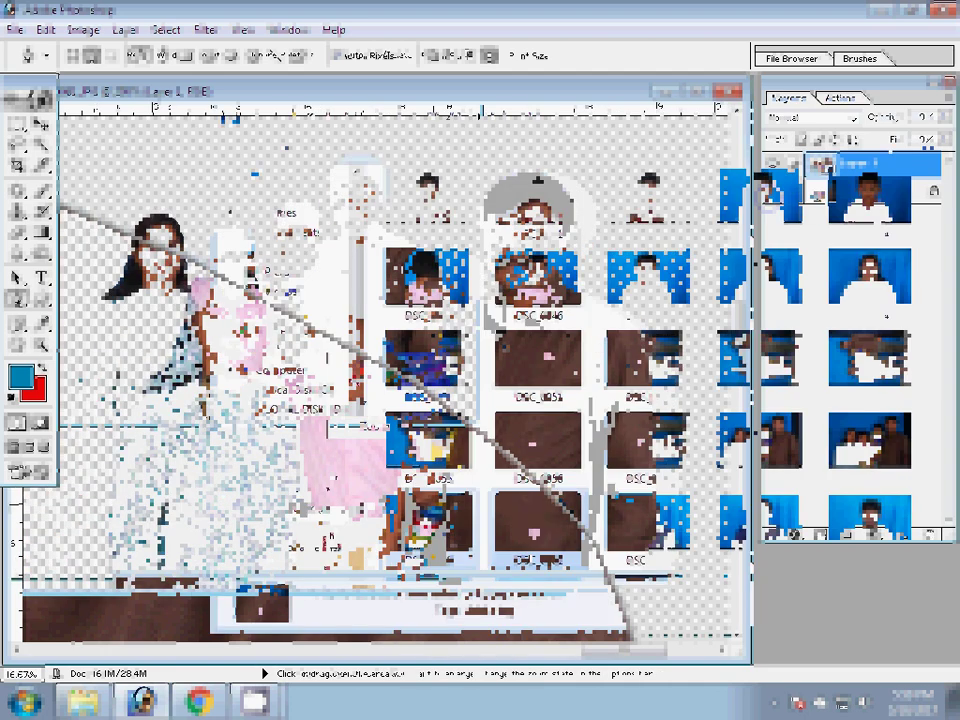
pyautogui.press('Escape')
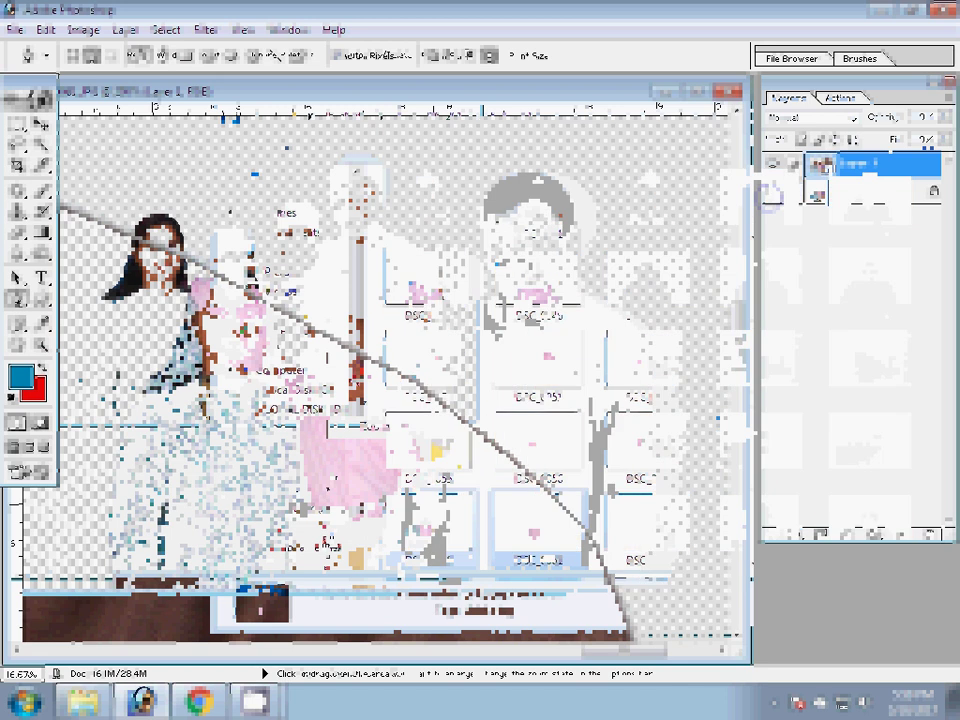
pyautogui.click(655, 500)
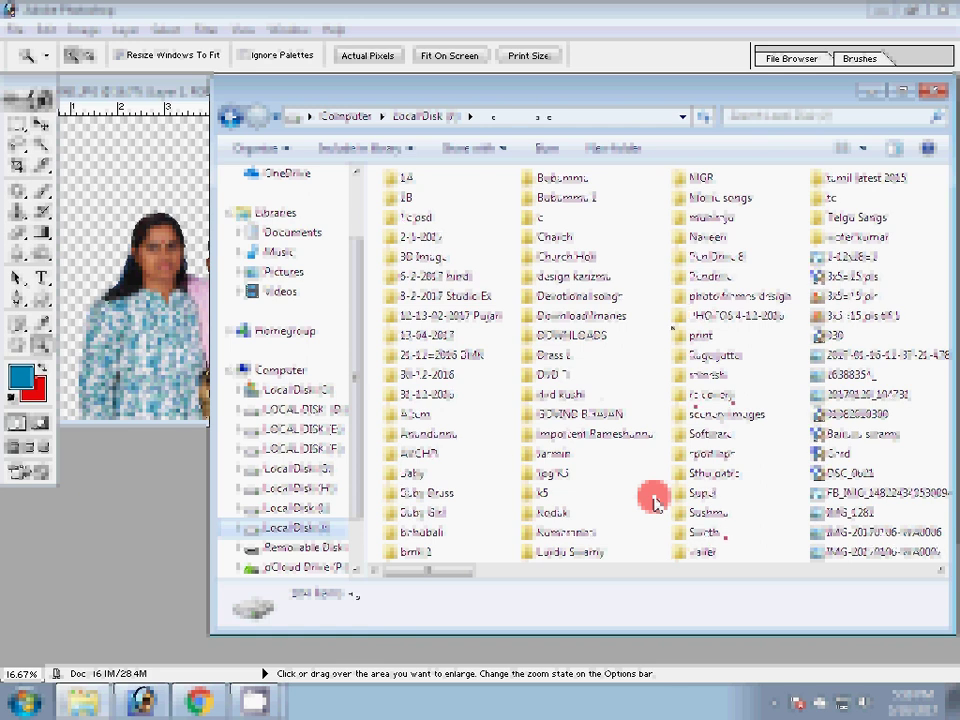
pyautogui.doubleClick(700, 414)
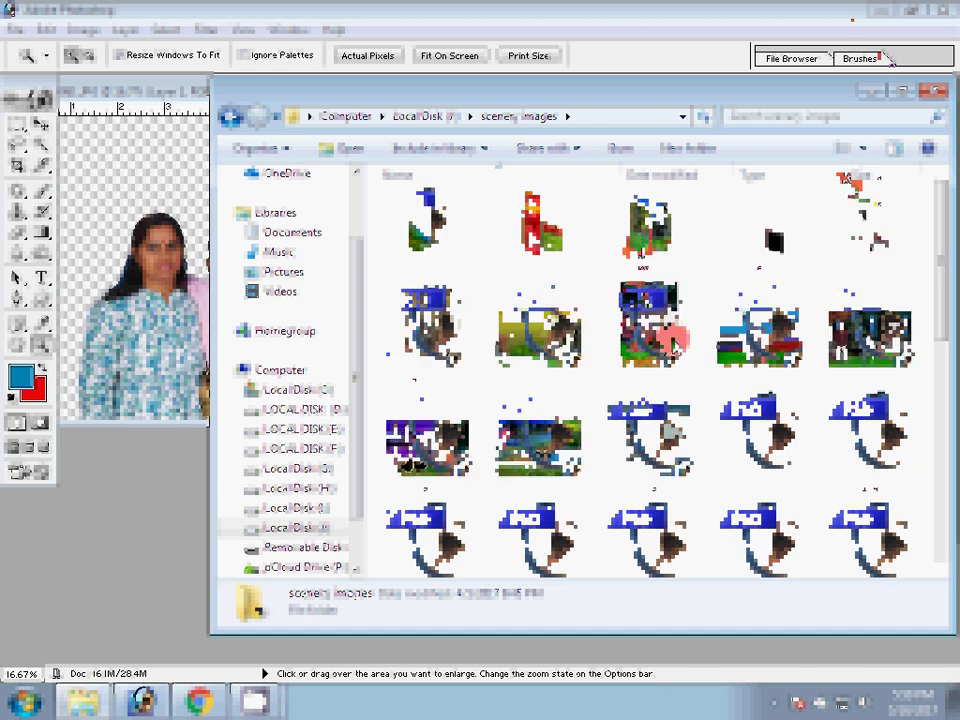
pyautogui.doubleClick(672, 340)
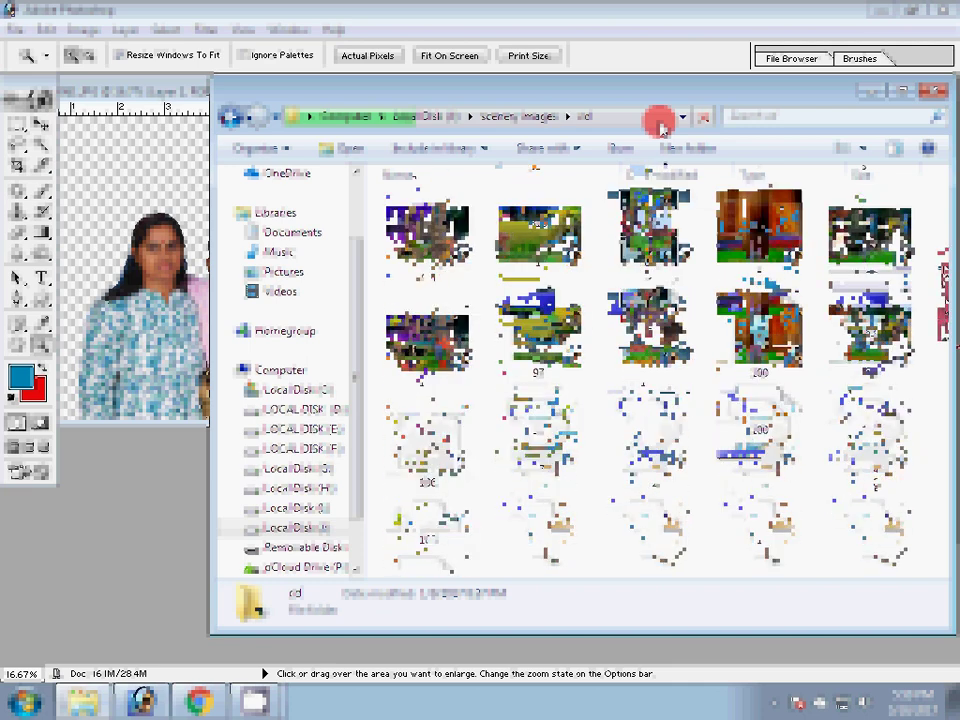
pyautogui.press('BackSpace')
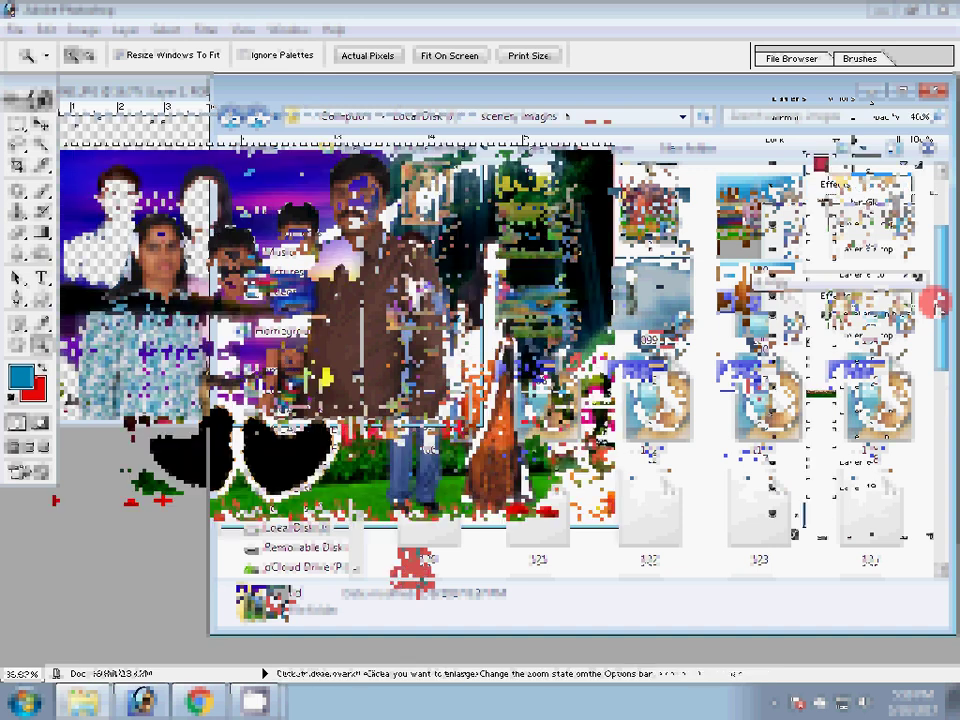
# - Scroll the template's Layers palette, zoom in on the faded face, then fit the view again
pyautogui.click(500, 25)
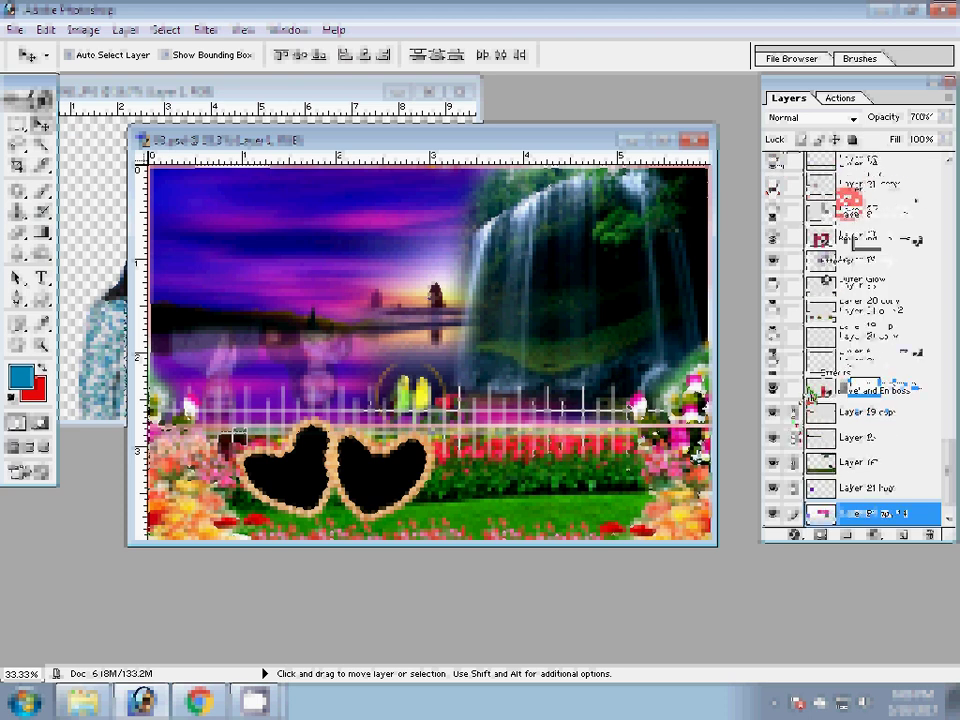
pyautogui.scroll(5, 814, 258)
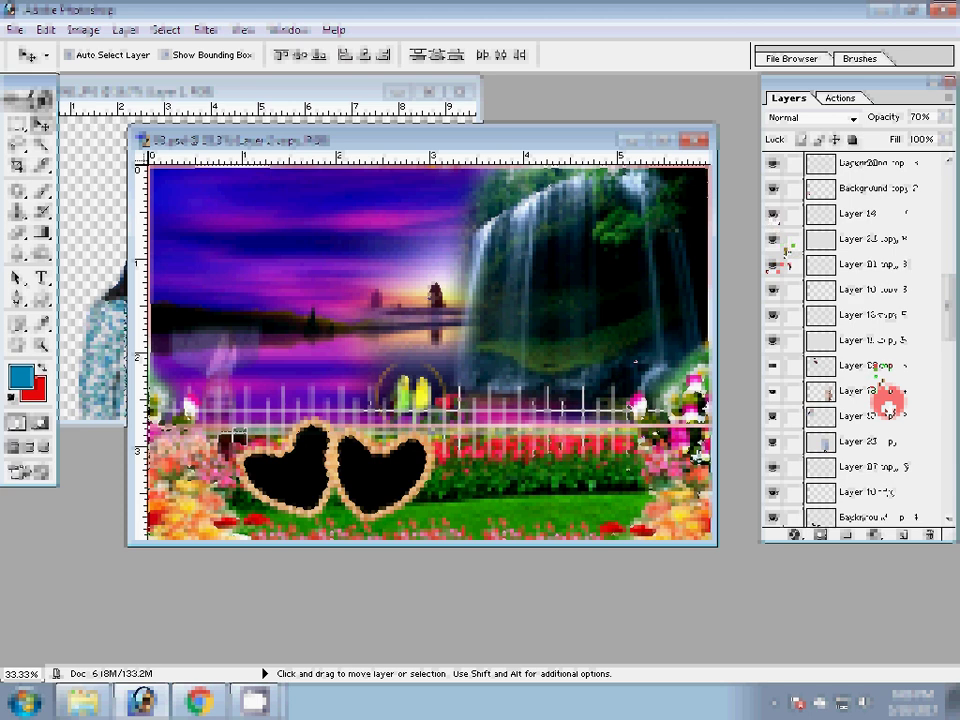
pyautogui.press('z')
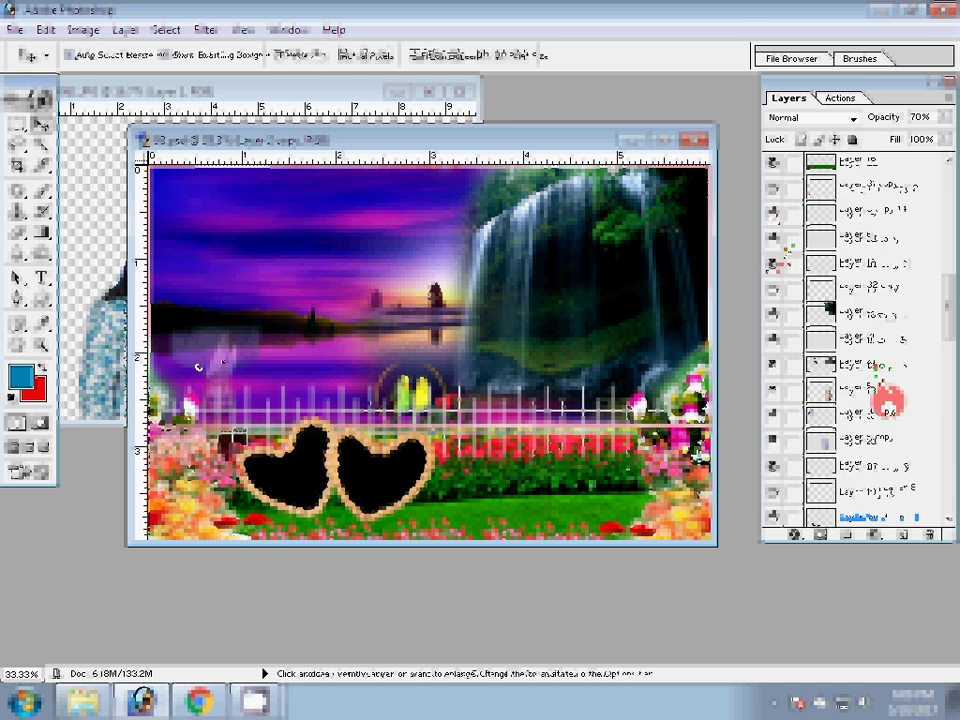
pyautogui.click(169, 313)
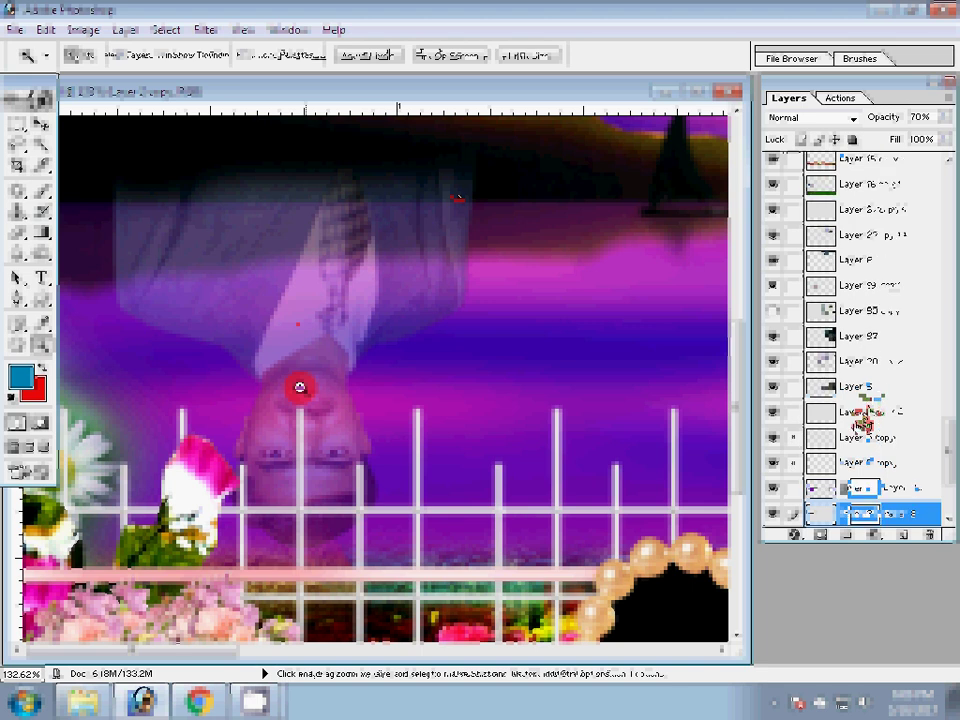
pyautogui.press('v')
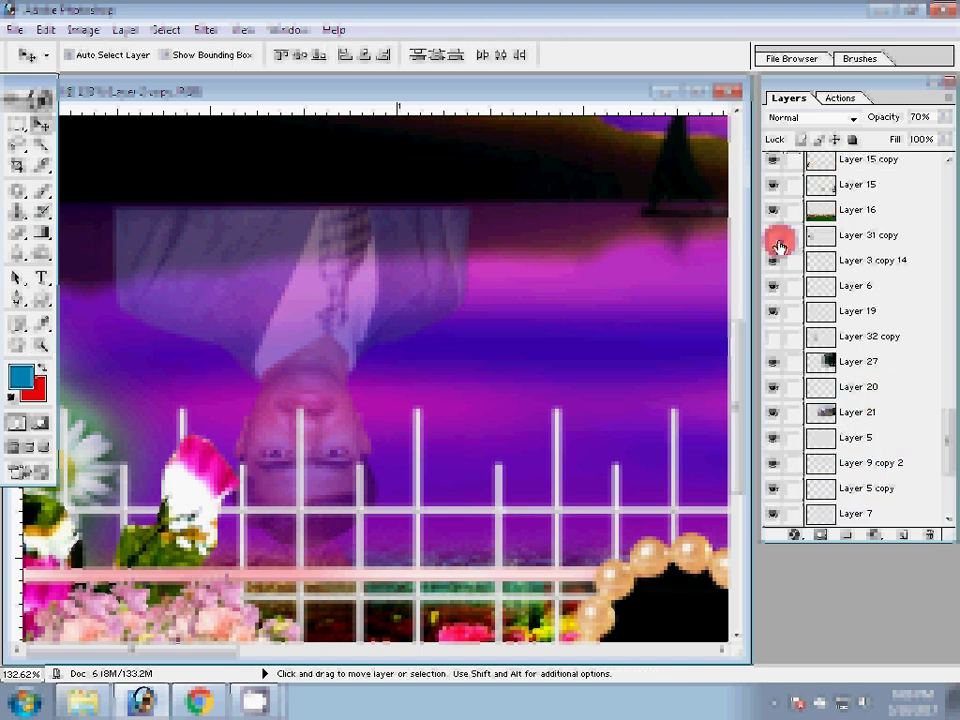
pyautogui.hotkey('ctrl', '0')
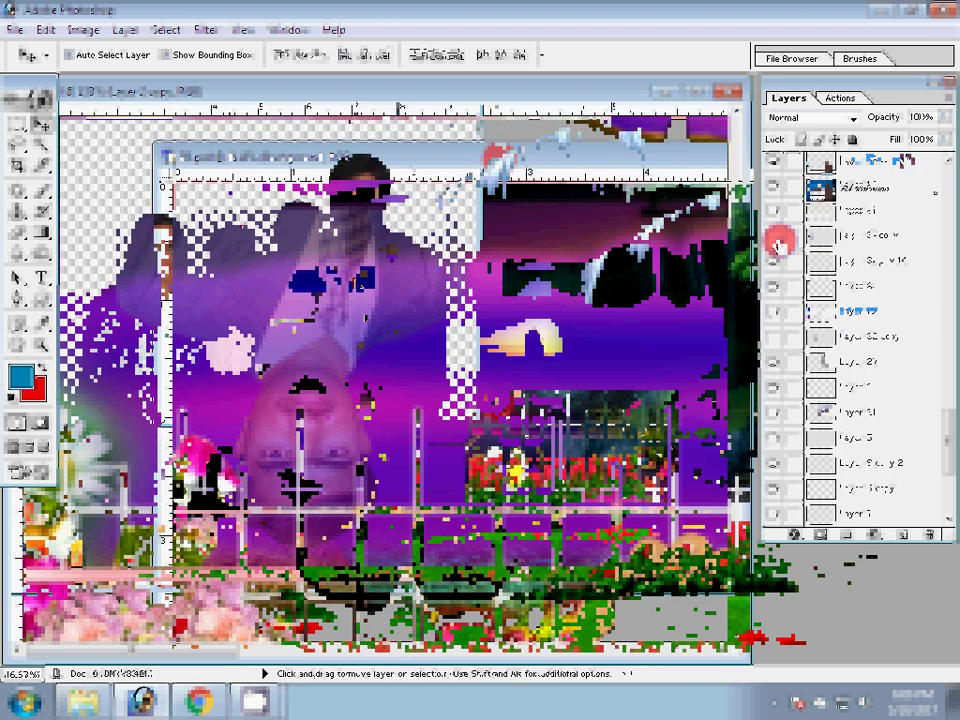
# - Commit the cutout's resize to about 58% width and start Save As named 93
pyautogui.hotkey('alt', 'F9')
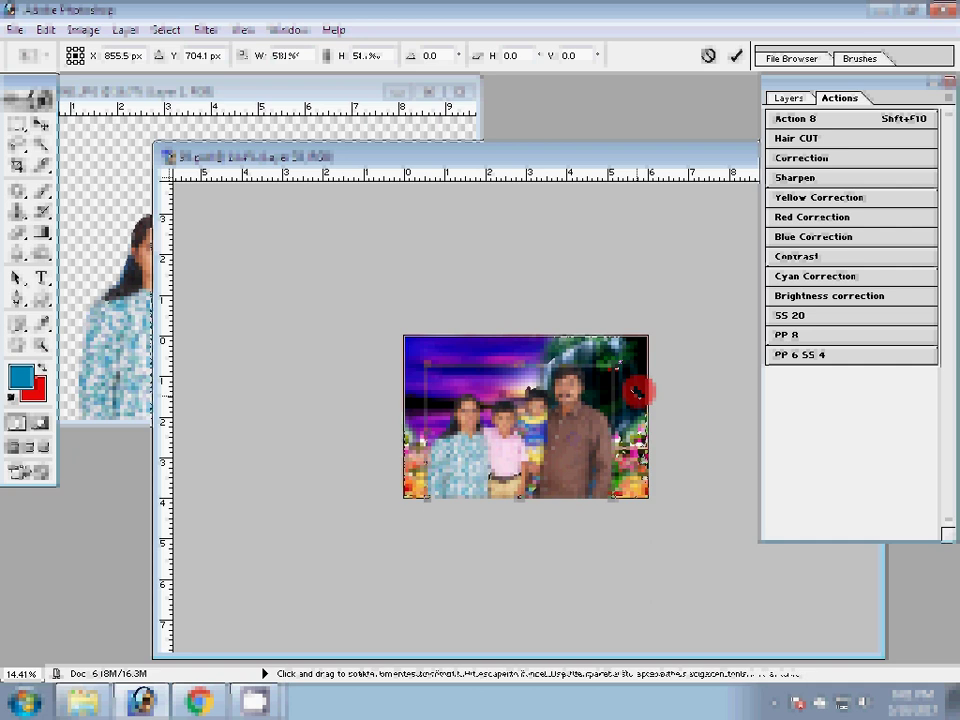
pyautogui.press('Return')
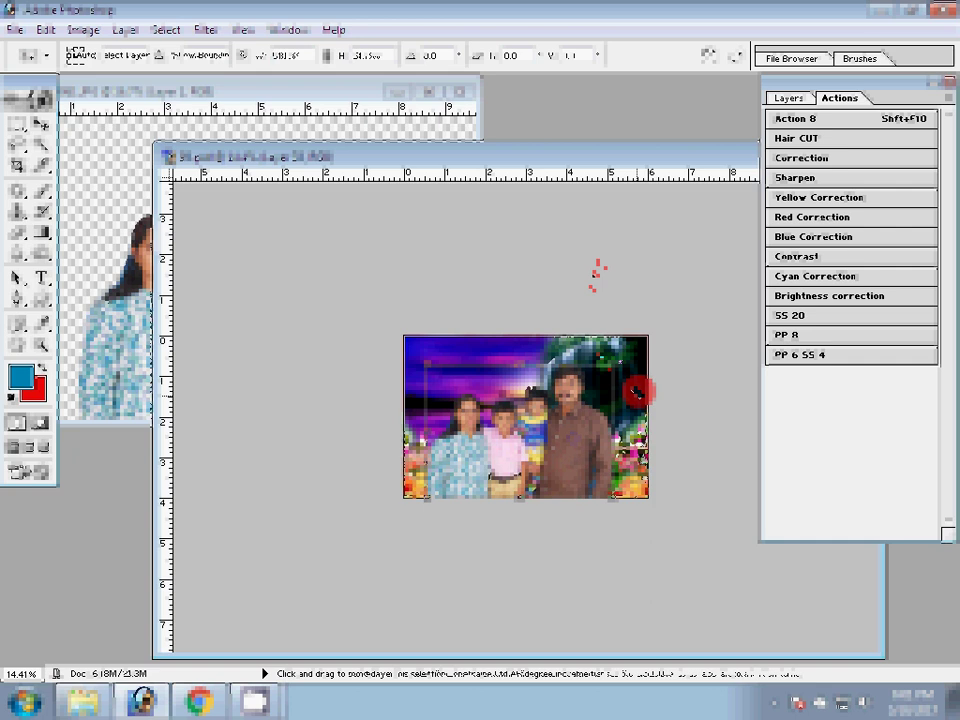
pyautogui.hotkey('ctrl', 'shift', 's')
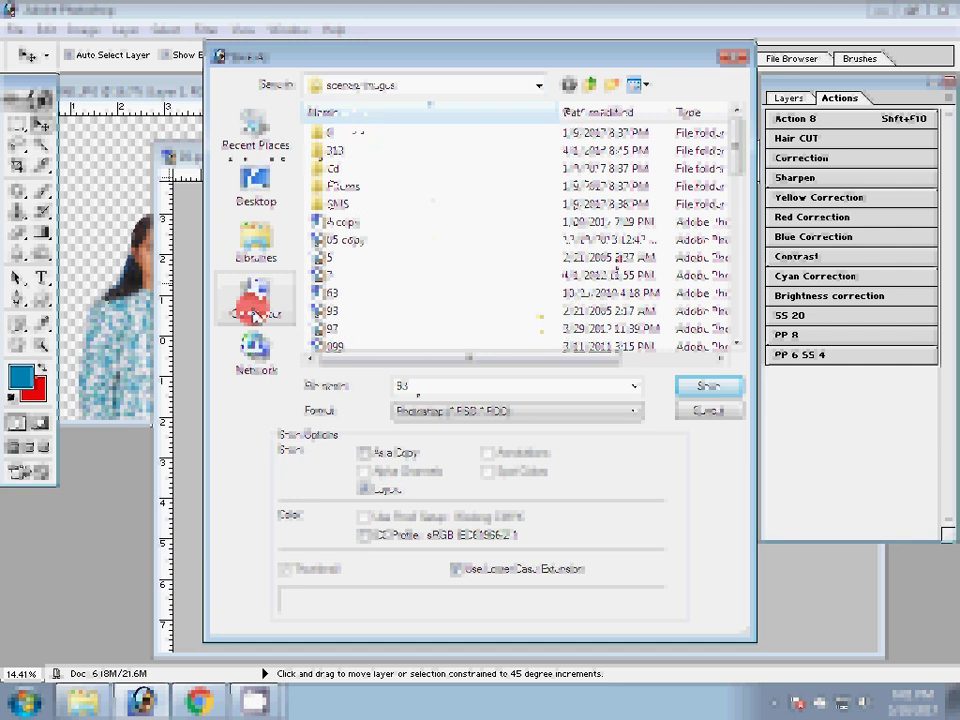
# - Save the composite as 93 and switch back to the original DSC family photo
pyautogui.press('Return')
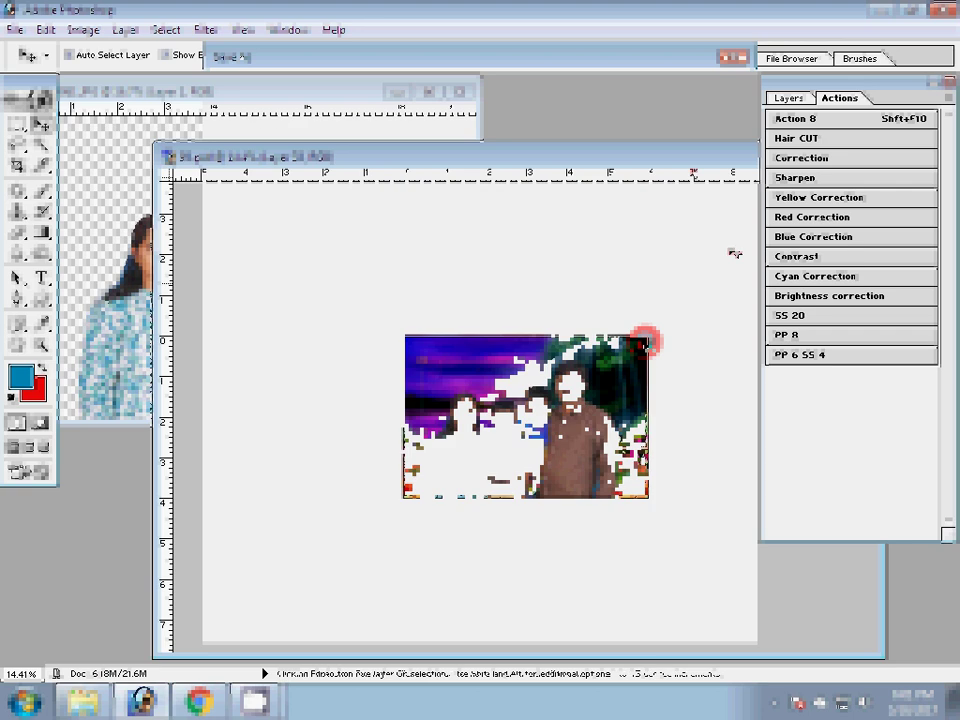
pyautogui.hotkey('ctrl', '+')
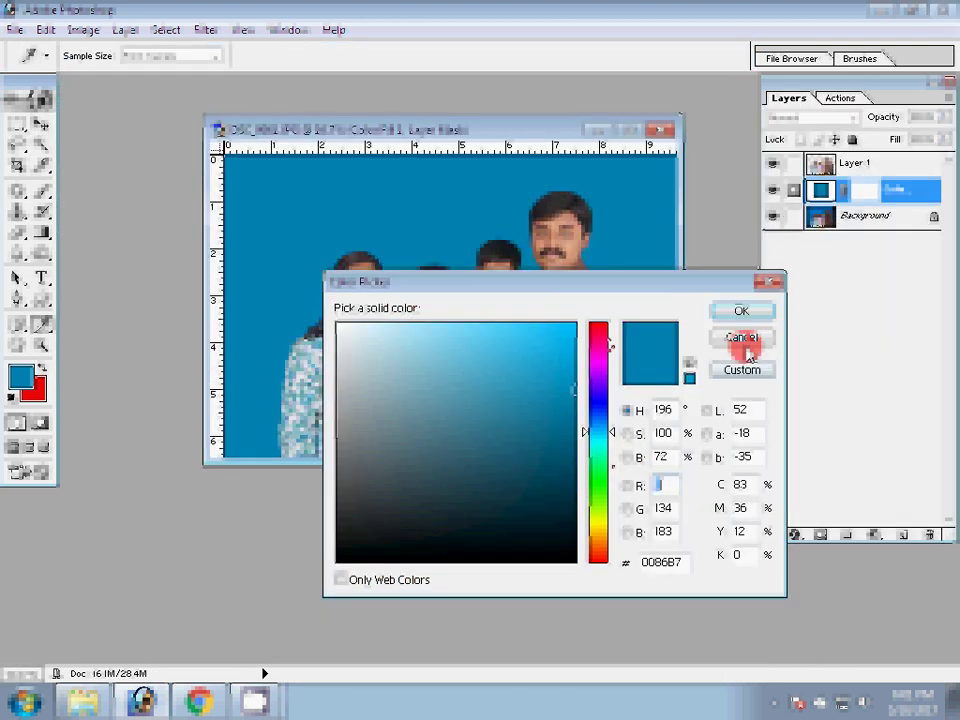
# - Enter colour value 183210 in the Color Picker to turn the backdrop fill deep red
pyautogui.write('183')
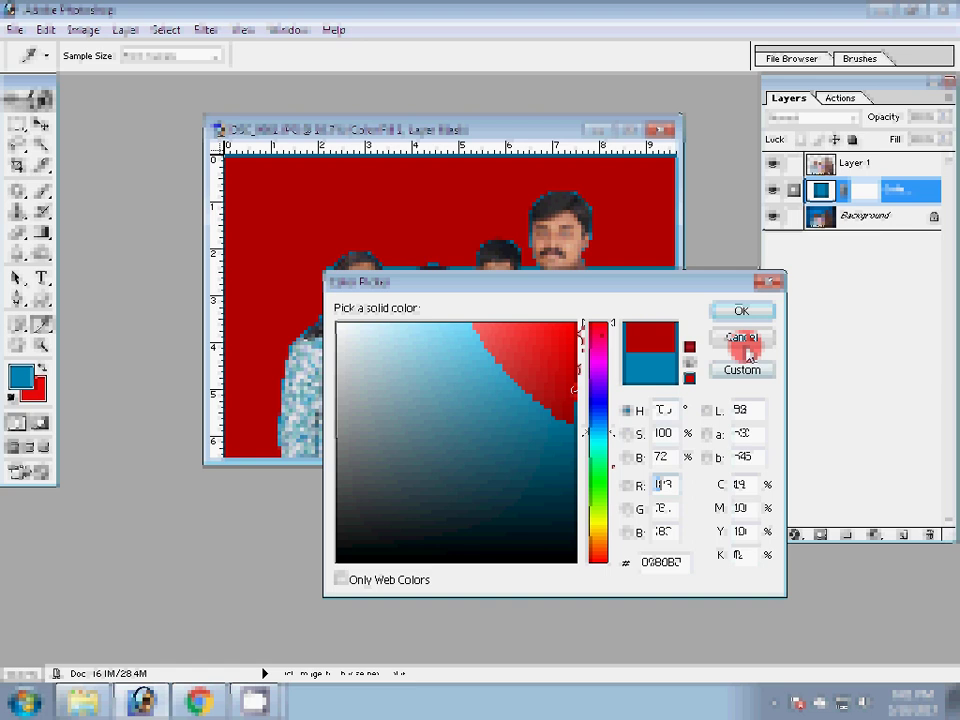
pyautogui.write('210')
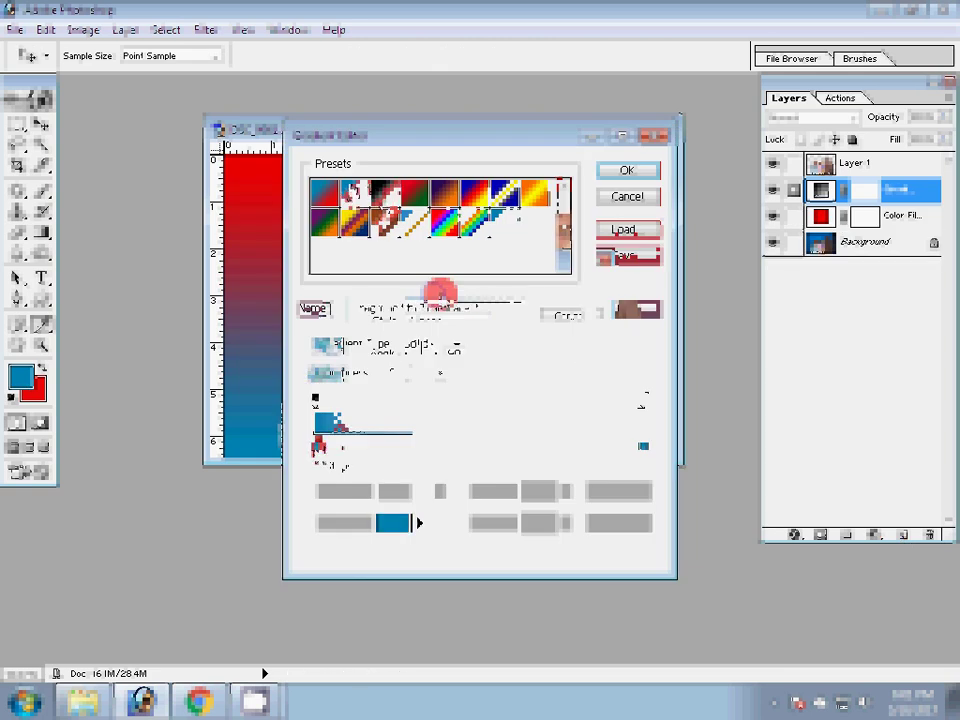
# - Set a gradient stop colour and choose the gradient style in the Gradient Fill settings
pyautogui.click(390, 522)
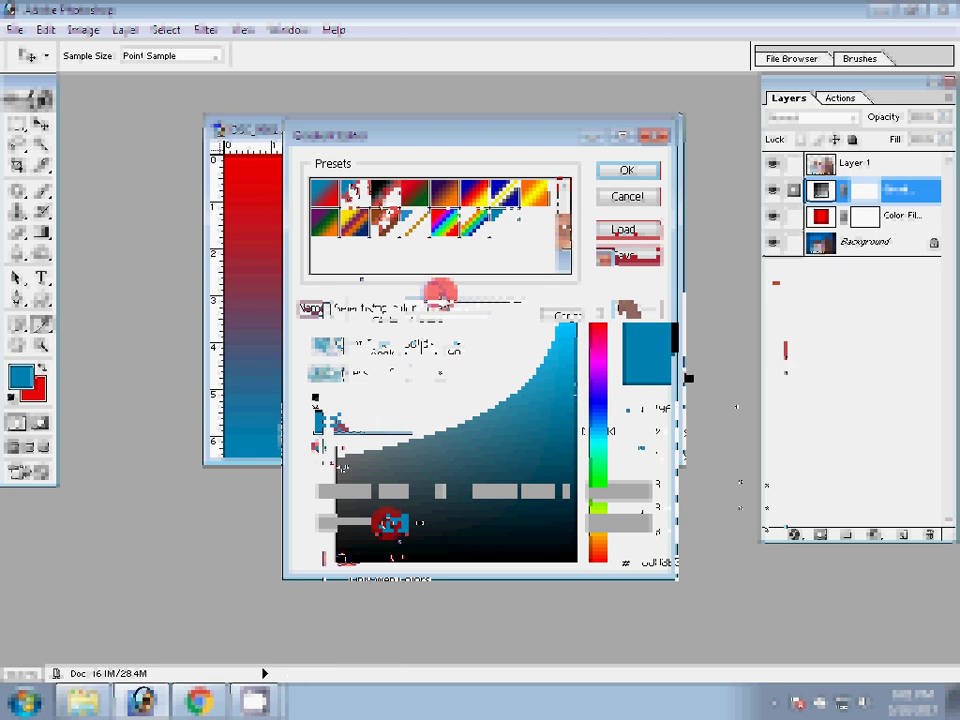
pyautogui.press('Return')
pyautogui.press('Return')
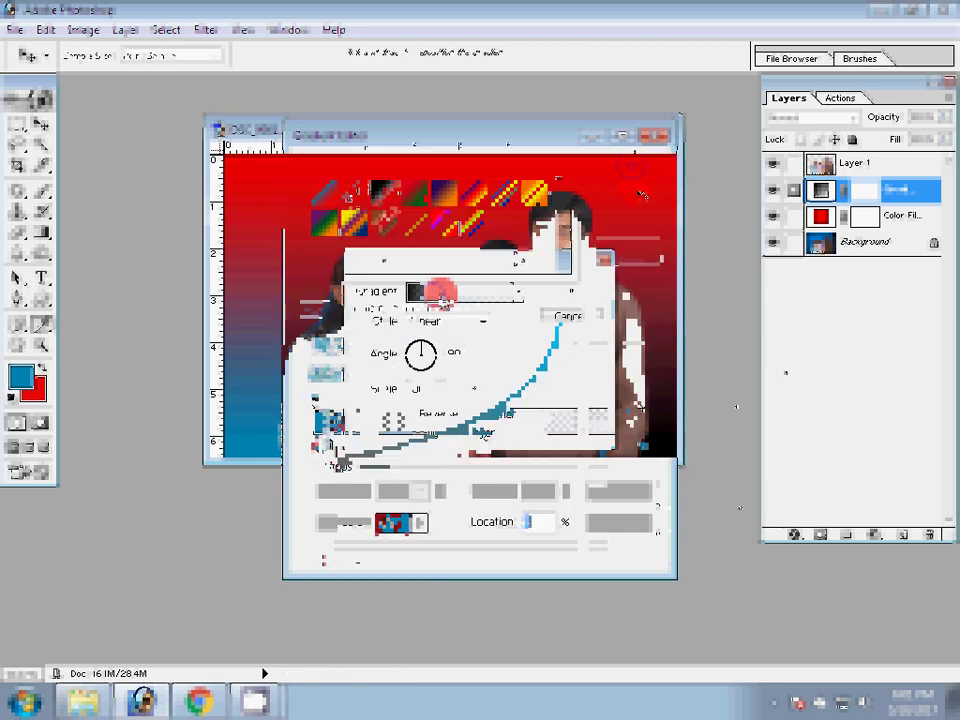
pyautogui.click(513, 293)
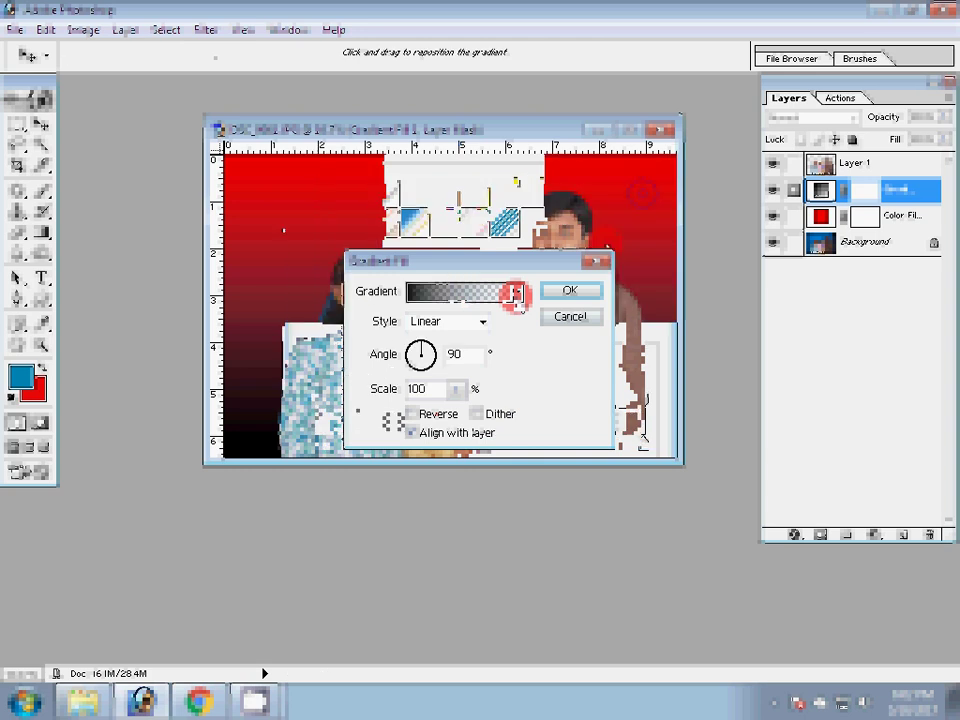
pyautogui.click(448, 321)
pyautogui.click(425, 337)
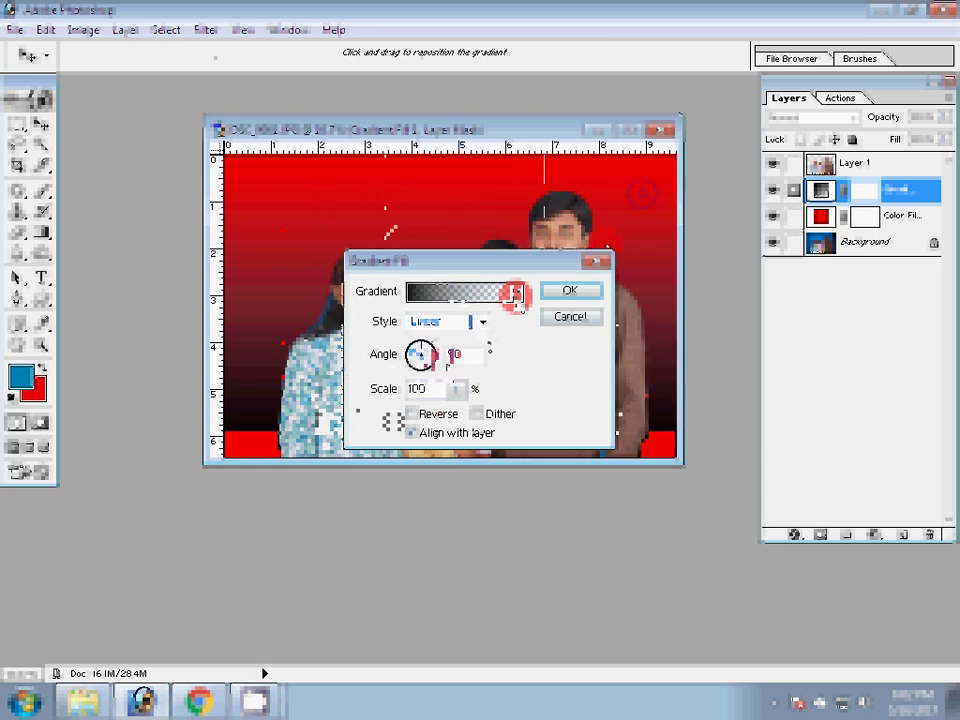
pyautogui.moveTo(420, 354); pyautogui.dragTo(690, 430)
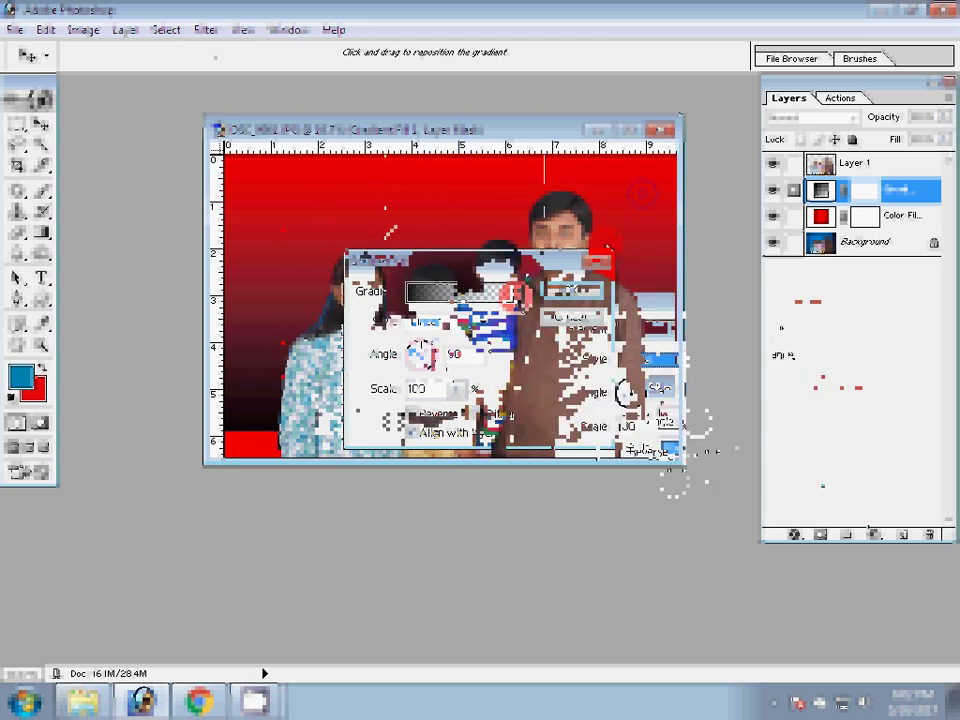
# - Edit the gradient's opacity and colour stops in the Gradient Editor, adding a new opacity stop
pyautogui.click(510, 292)
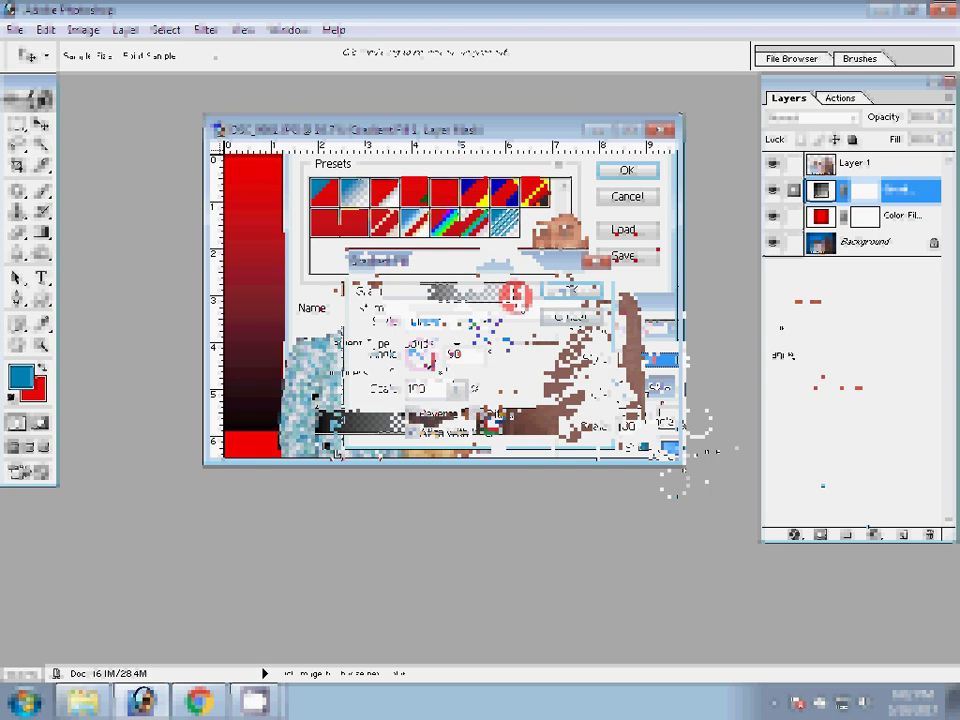
pyautogui.click(352, 404)
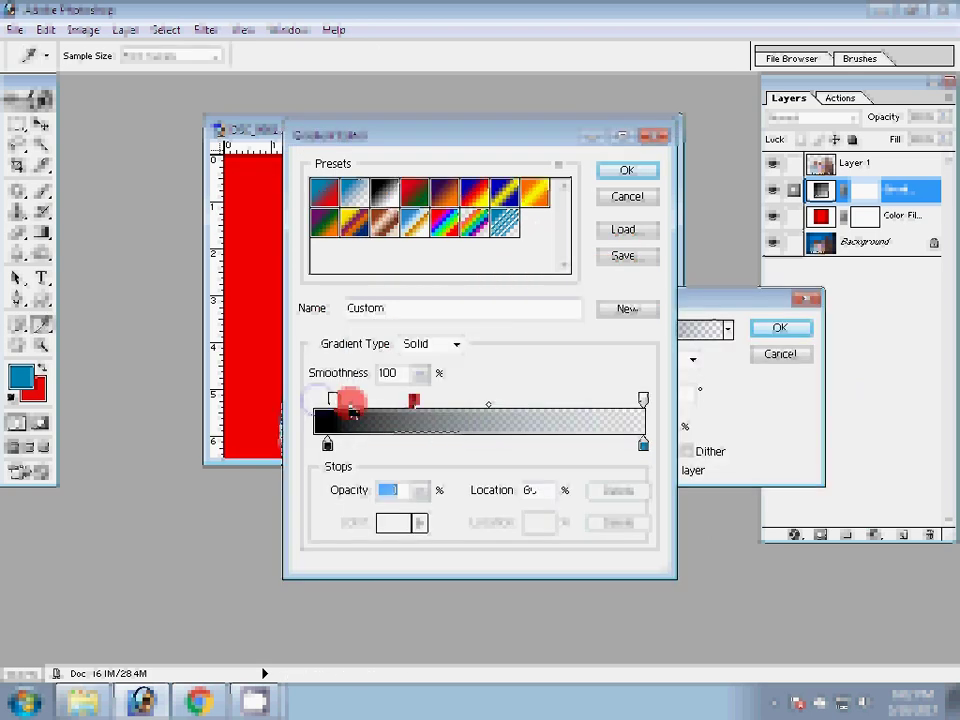
pyautogui.click(628, 172)
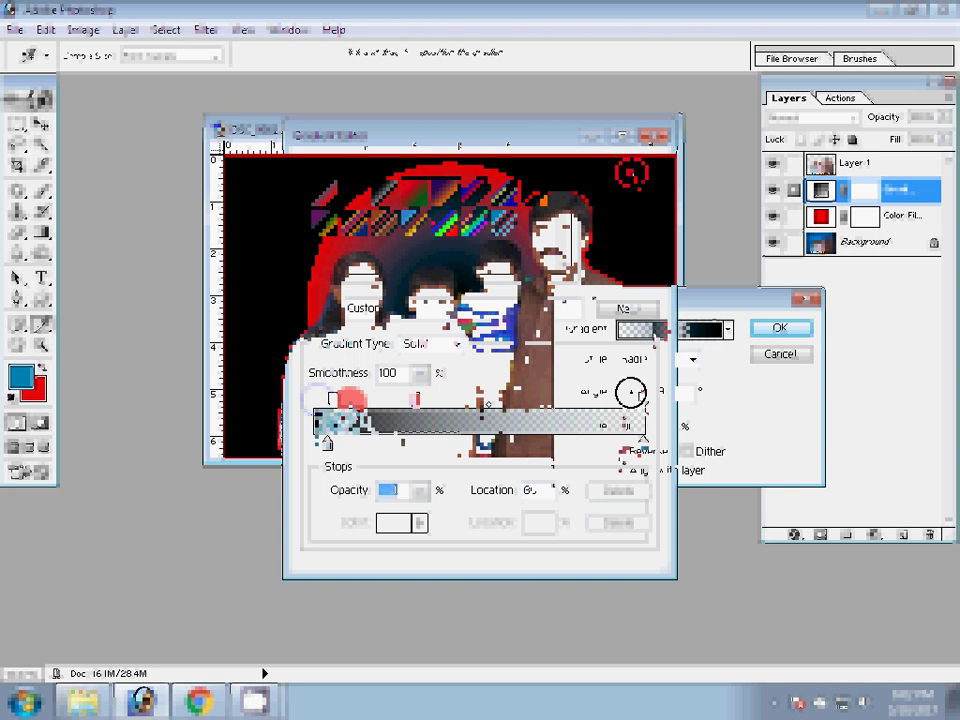
pyautogui.click(655, 330)
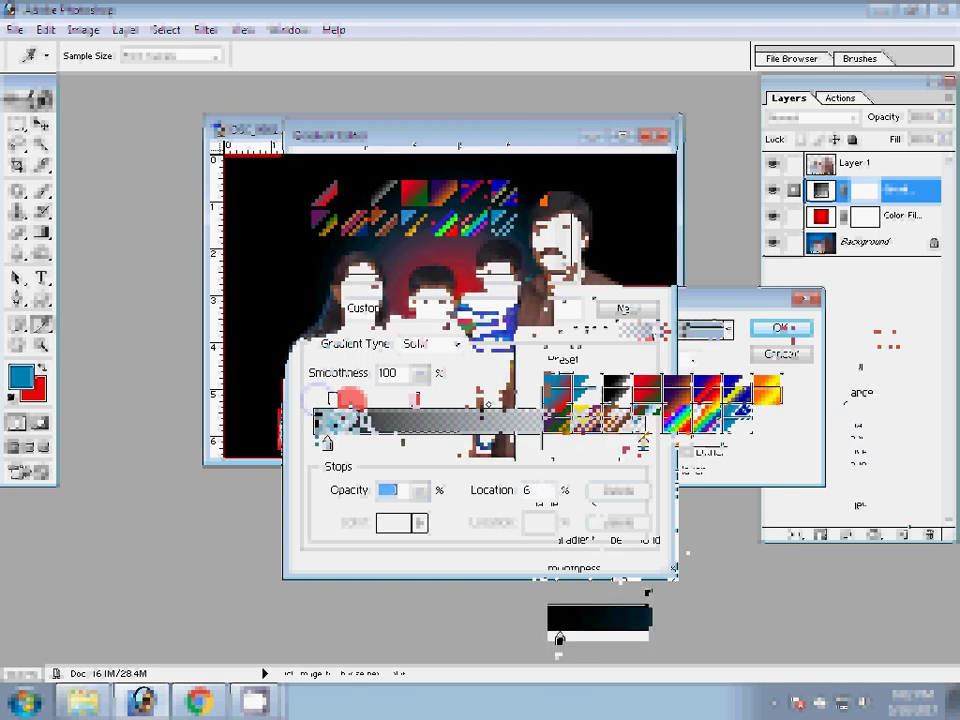
pyautogui.click(549, 596)
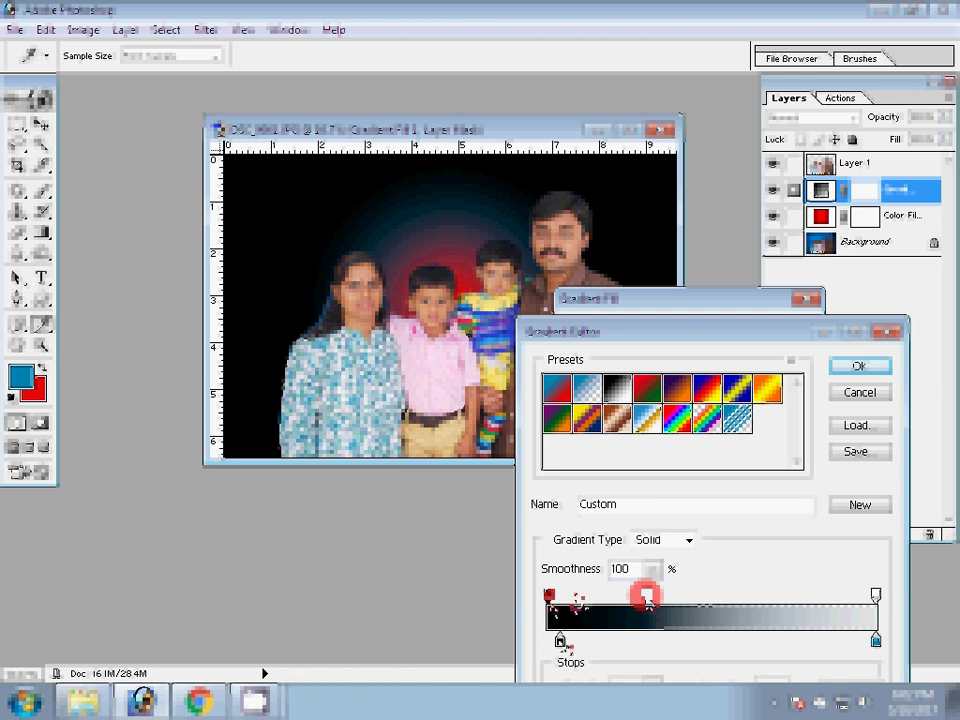
pyautogui.click(558, 640)
pyautogui.click(646, 597)
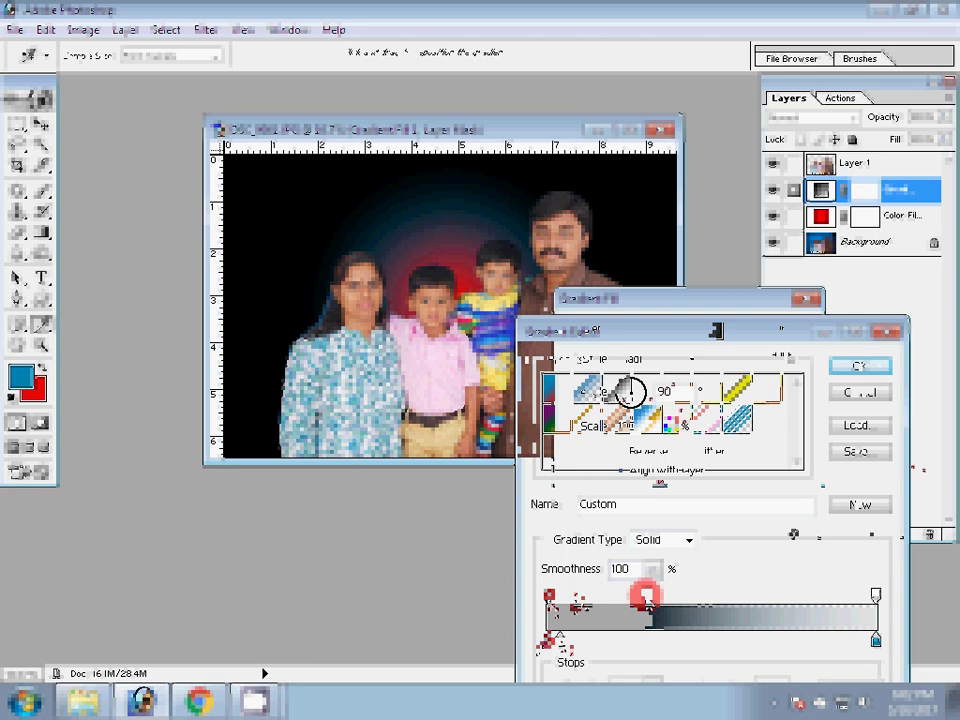
# - Scale the radial red-to-black gradient to 150% and commit the Gradient Fill
pyautogui.press('Return')
pyautogui.moveTo(664, 443); pyautogui.dragTo(668, 450)
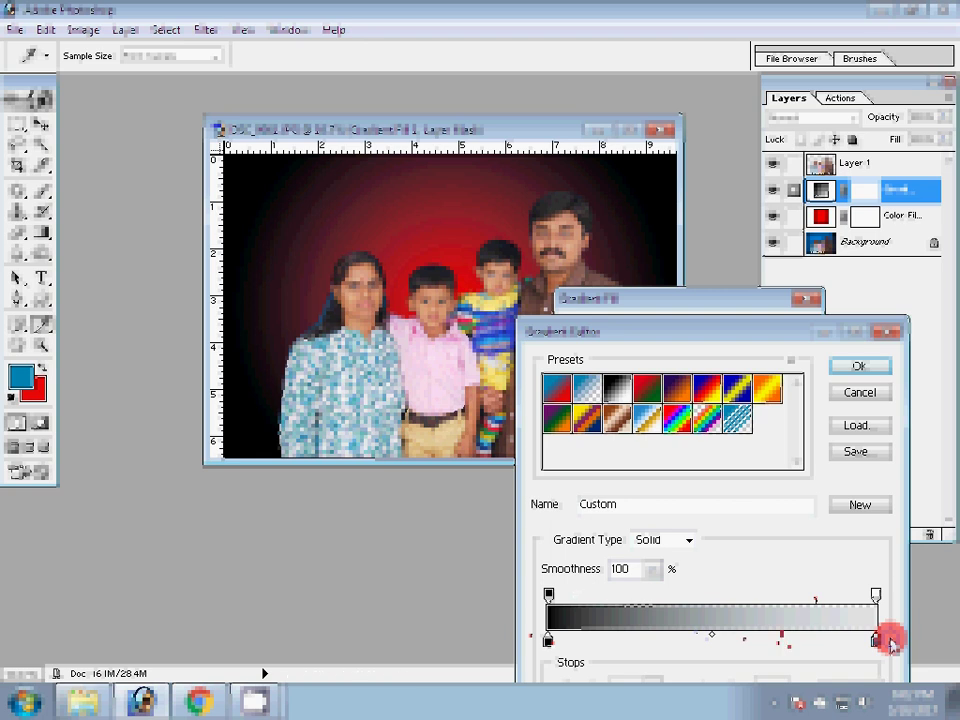
pyautogui.press('Return')
pyautogui.click(803, 300)
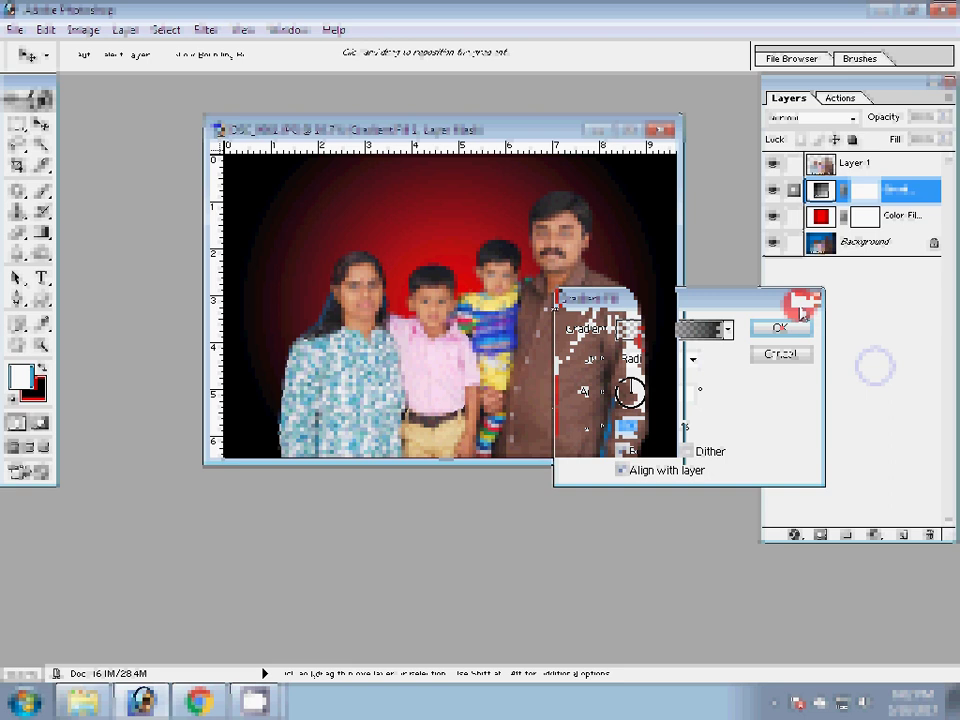
# - Use the Magic Wand with Shift to add the leftover blue slivers to the selection
pyautogui.press('z')
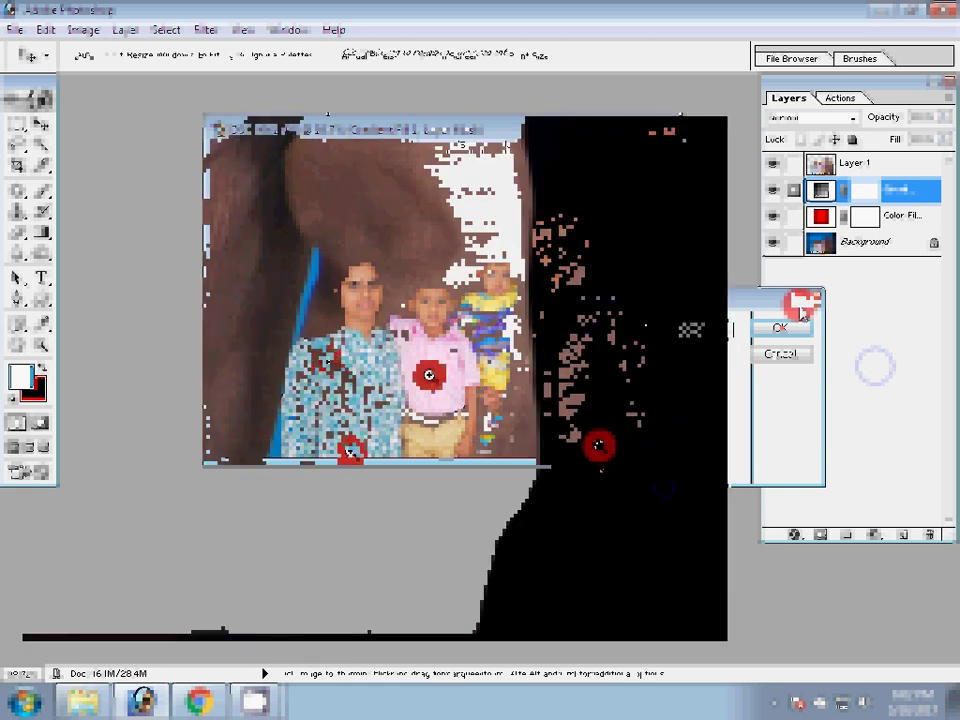
pyautogui.press('b')
pyautogui.press('v')
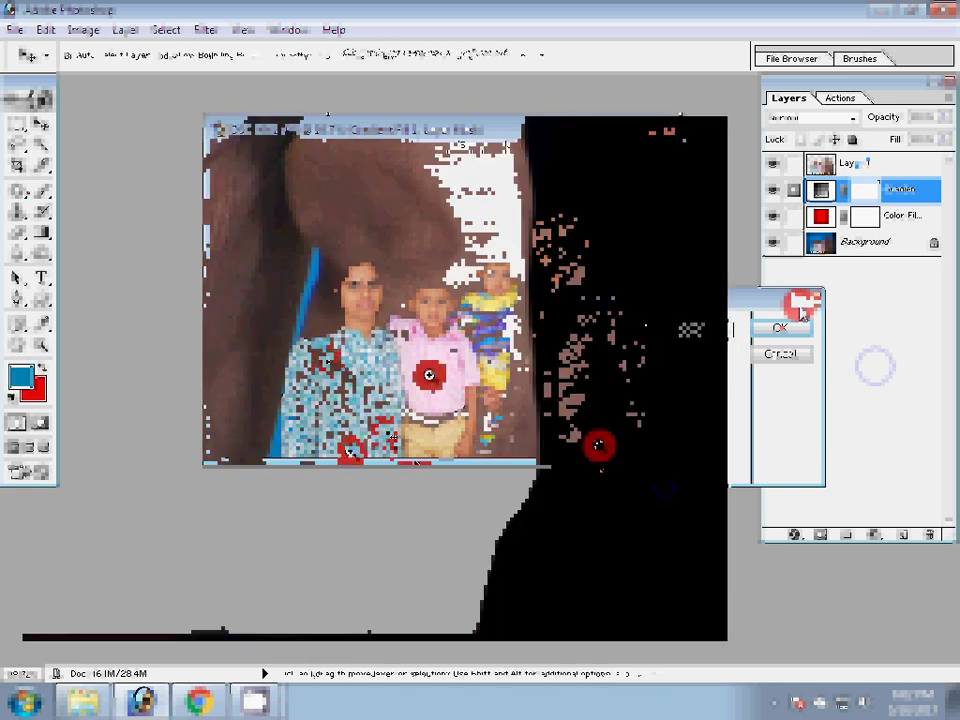
pyautogui.press('w')
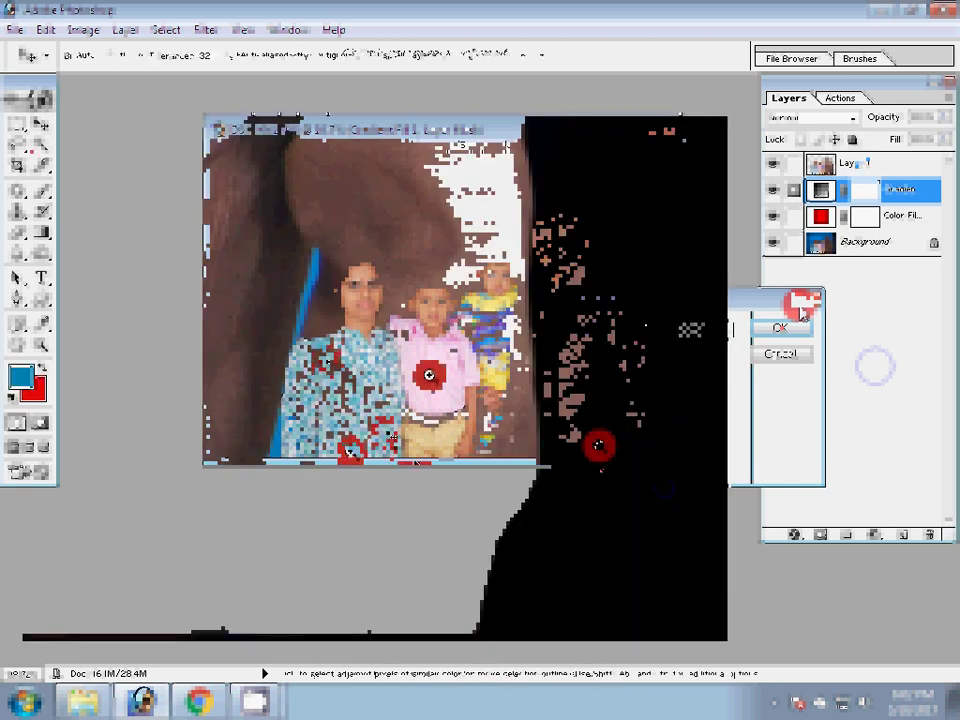
pyautogui.press('shift')
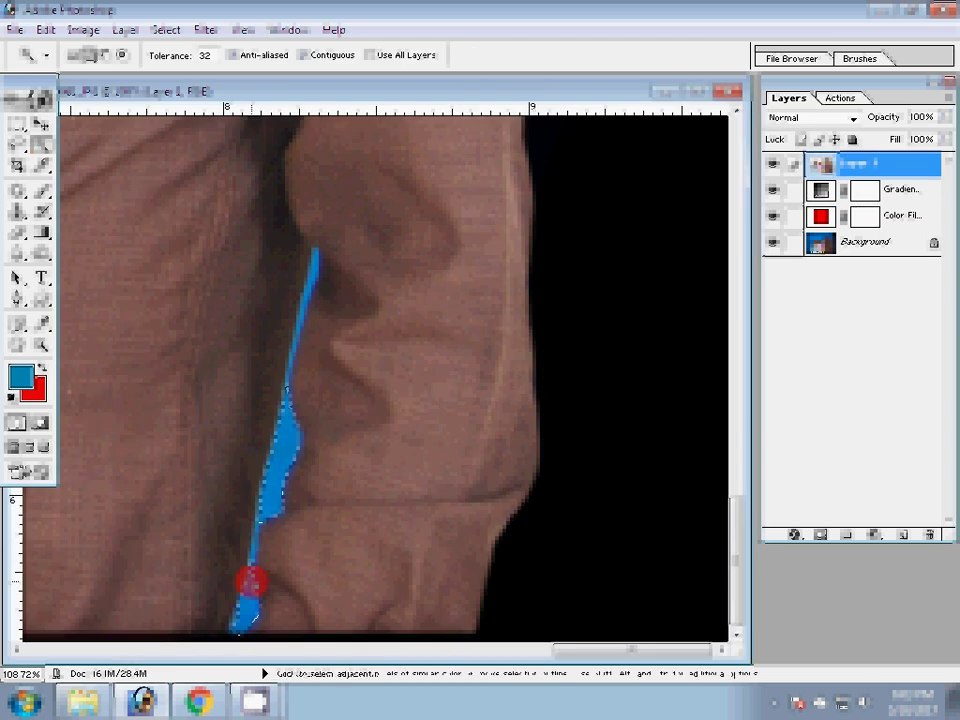
pyautogui.press('shift')
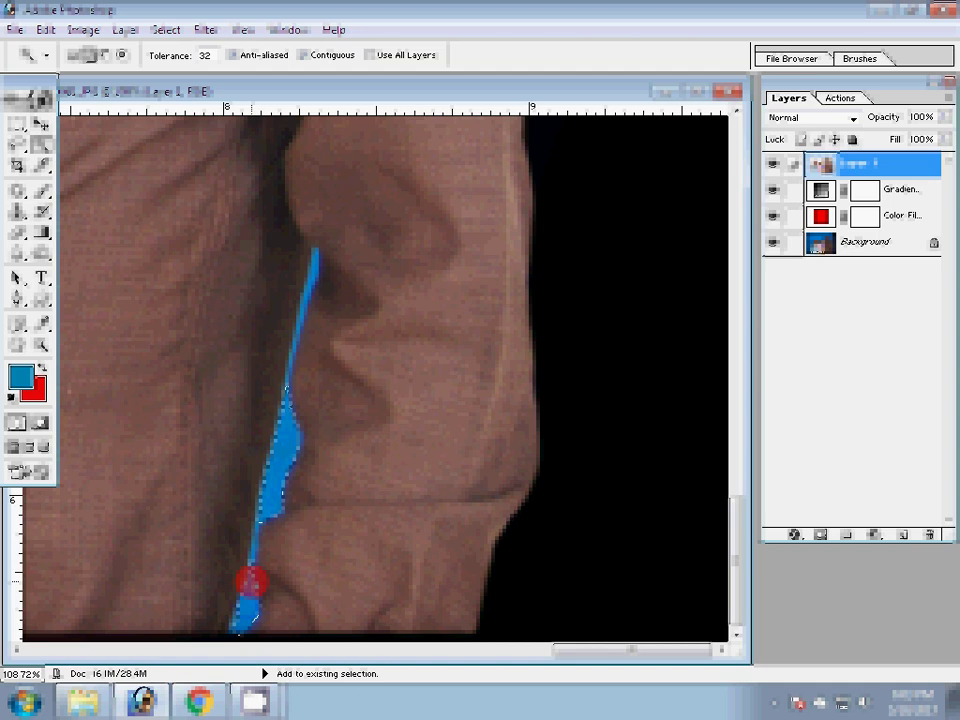
# - Apply a selection adjustment from the right-click menu, then pan to the woman's hair and shoulder
pyautogui.rightClick(278, 374)
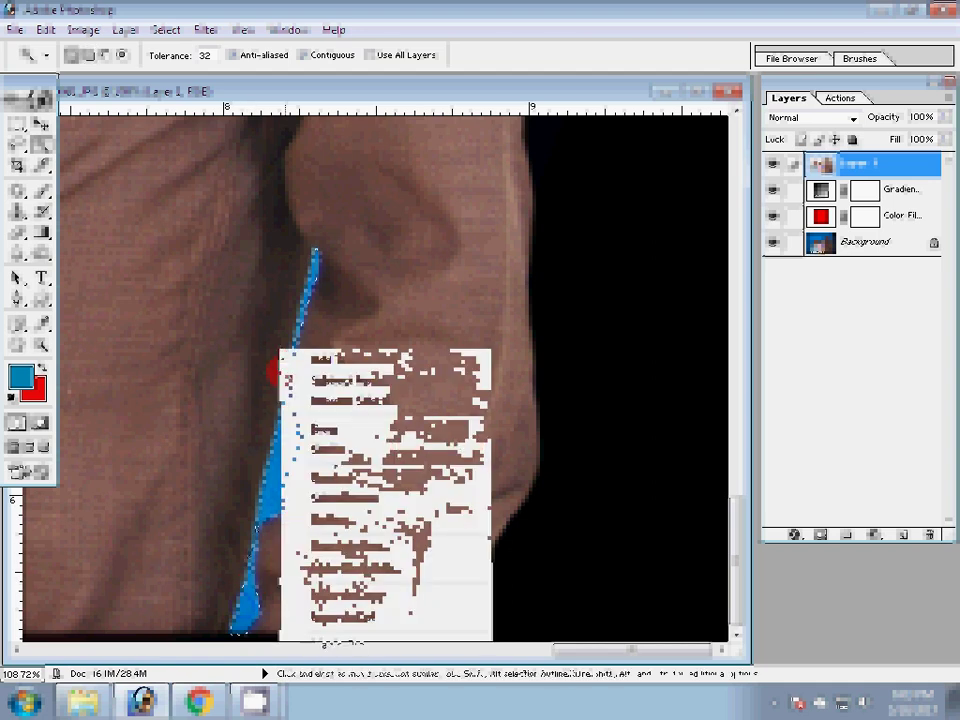
pyautogui.click(300, 518)
pyautogui.click(562, 350)
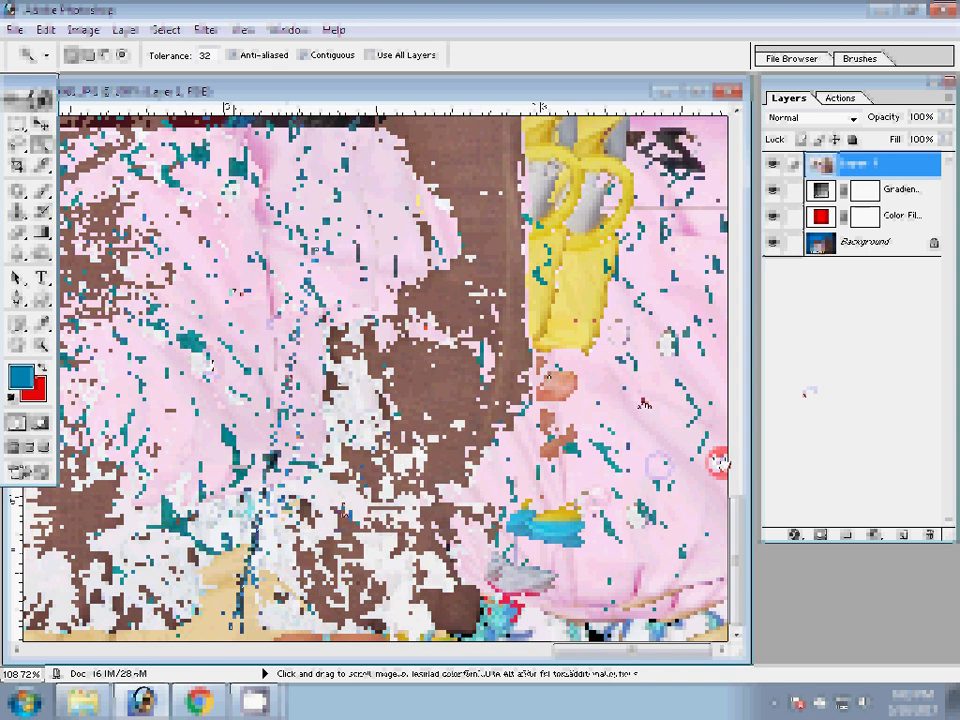
pyautogui.moveTo(718, 463); pyautogui.dragTo(464, 244)
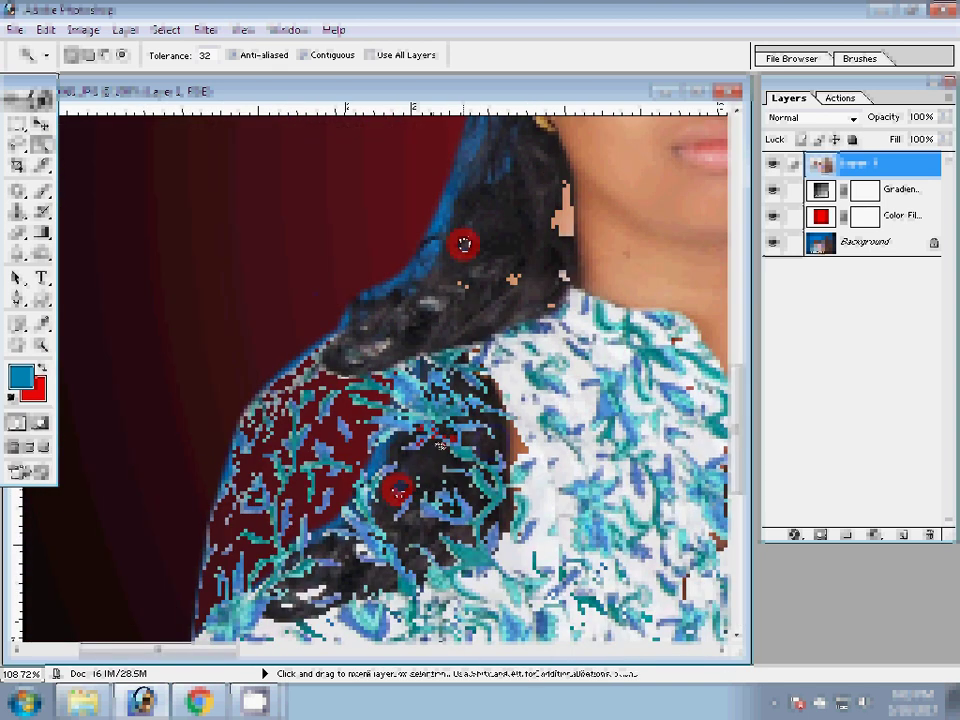
# - Create Layer 1 copy above Layer 1, check its blend mode list, and pick the Eraser
pyautogui.click(568, 400)
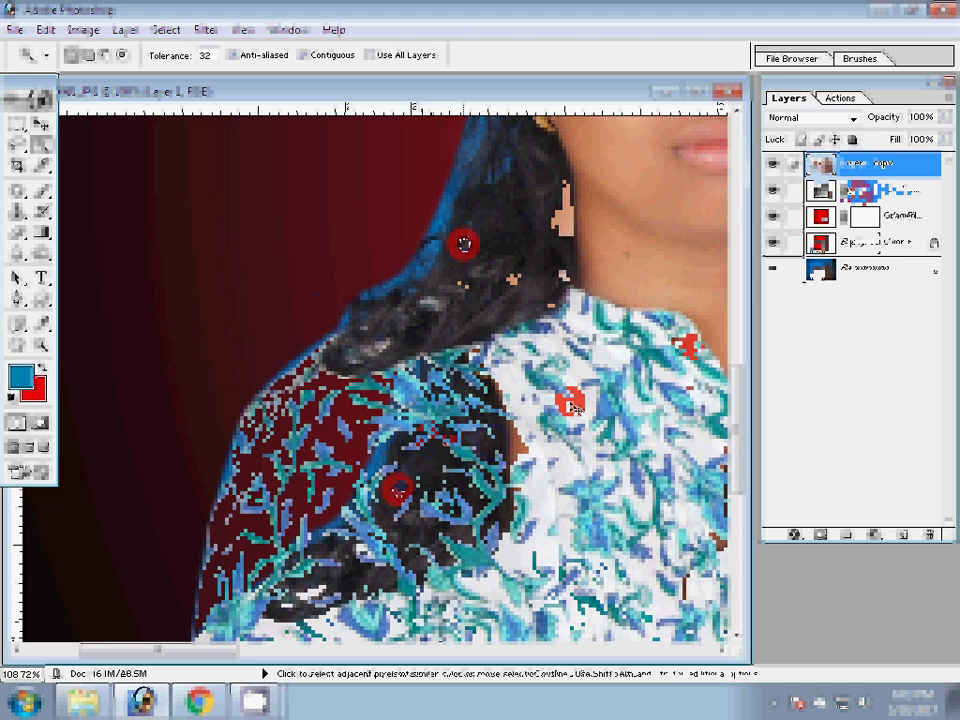
pyautogui.click(812, 118)
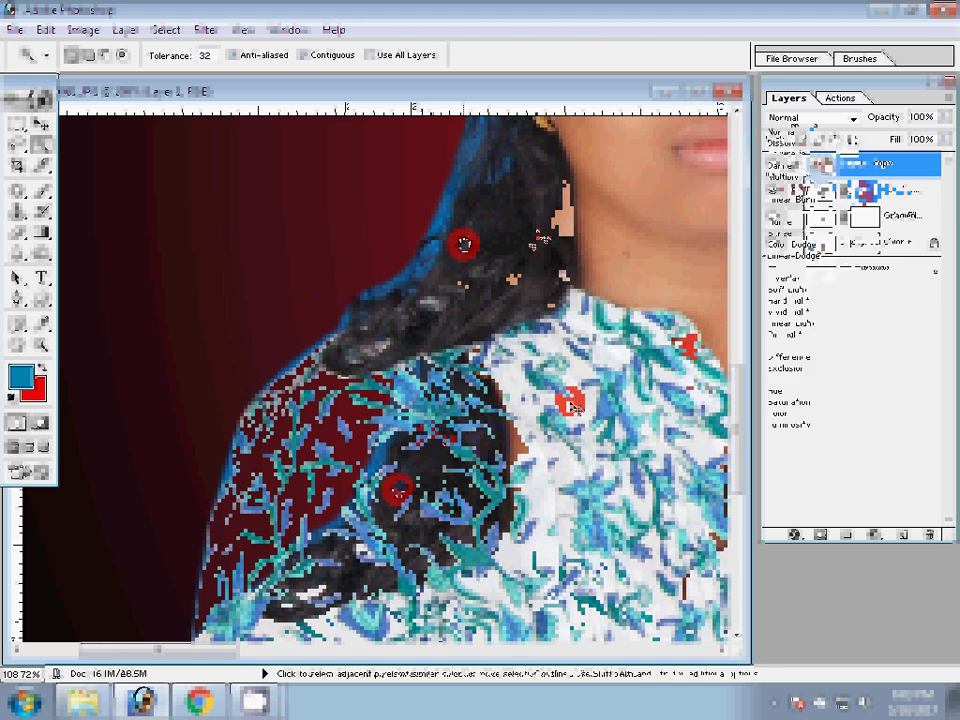
pyautogui.press('Return')
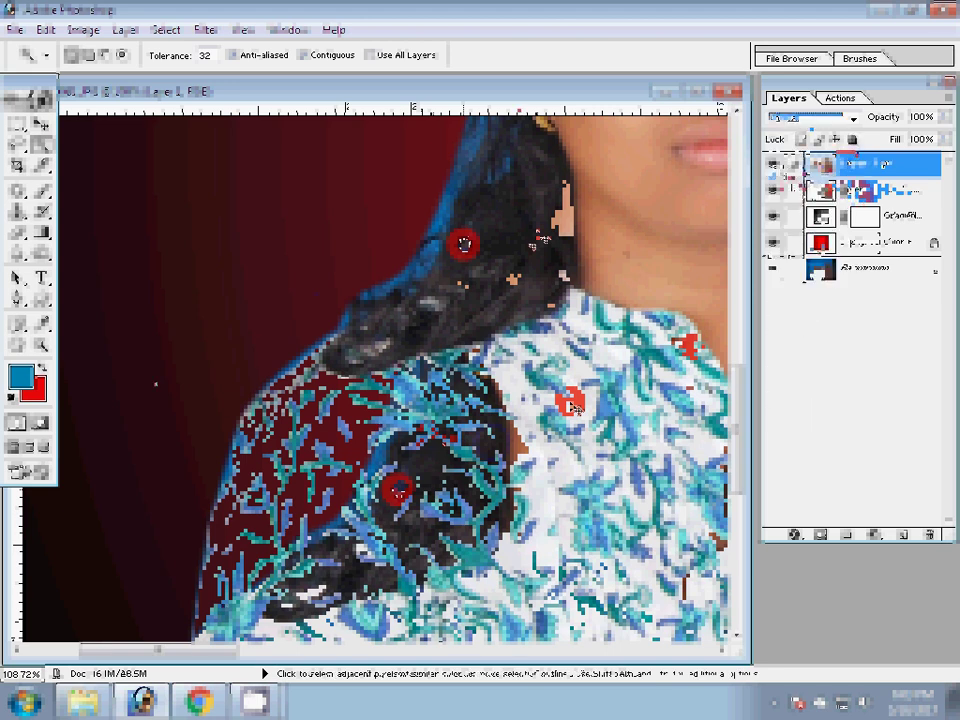
pyautogui.click(19, 238)
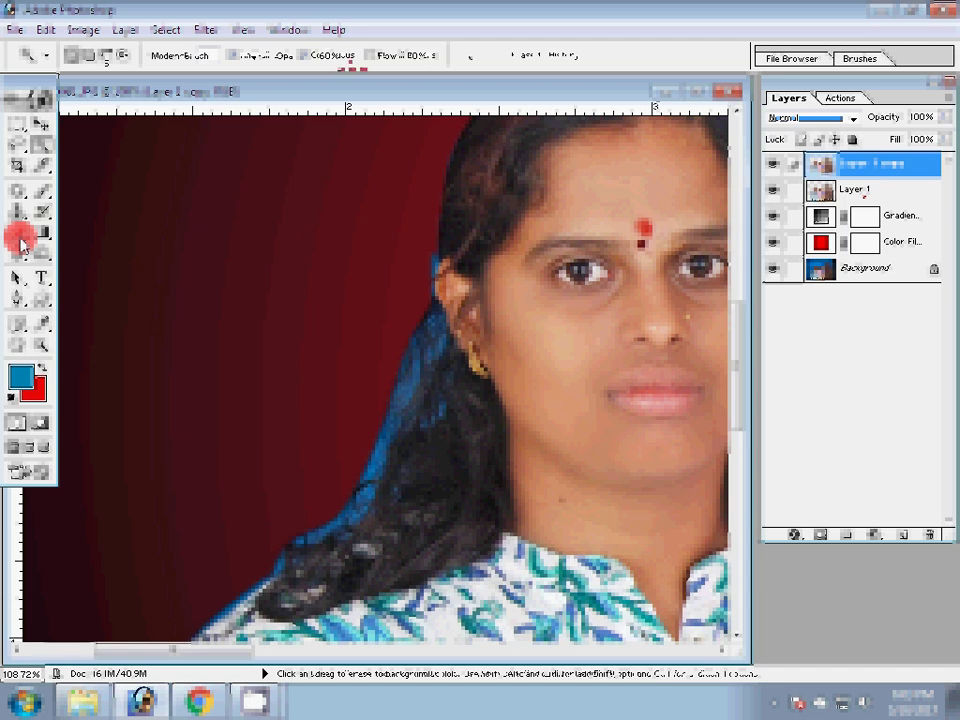
# - Shrink the eraser, adjust Layer 1 with Levels, and refine hair edges with Magic Wand and Eraser
pyautogui.press('[')
pyautogui.click(855, 190)
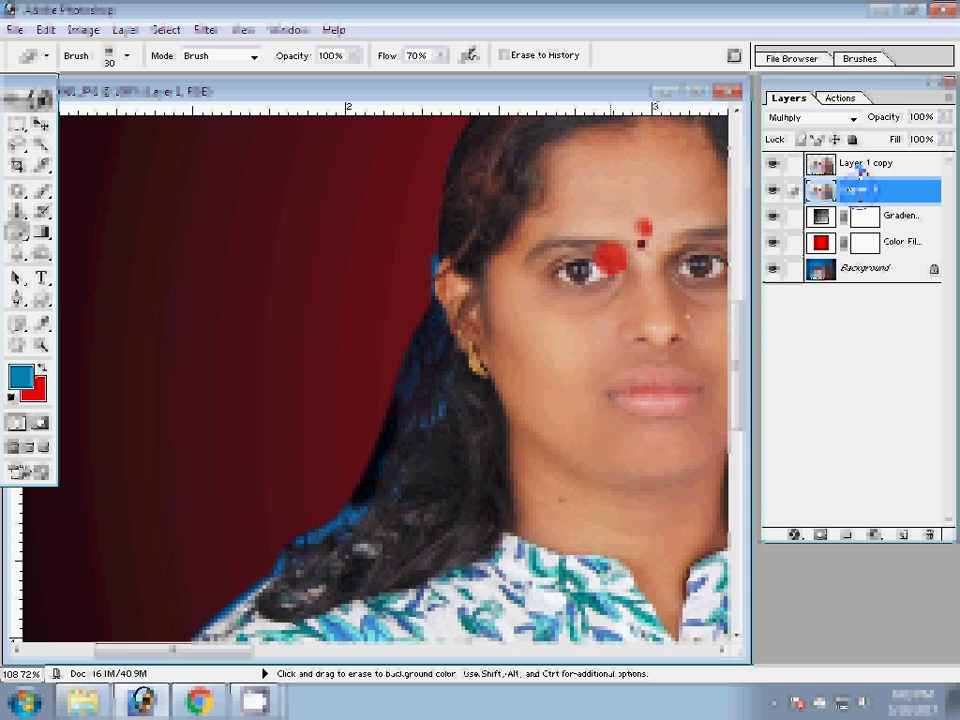
pyautogui.hotkey('ctrl', 'l')
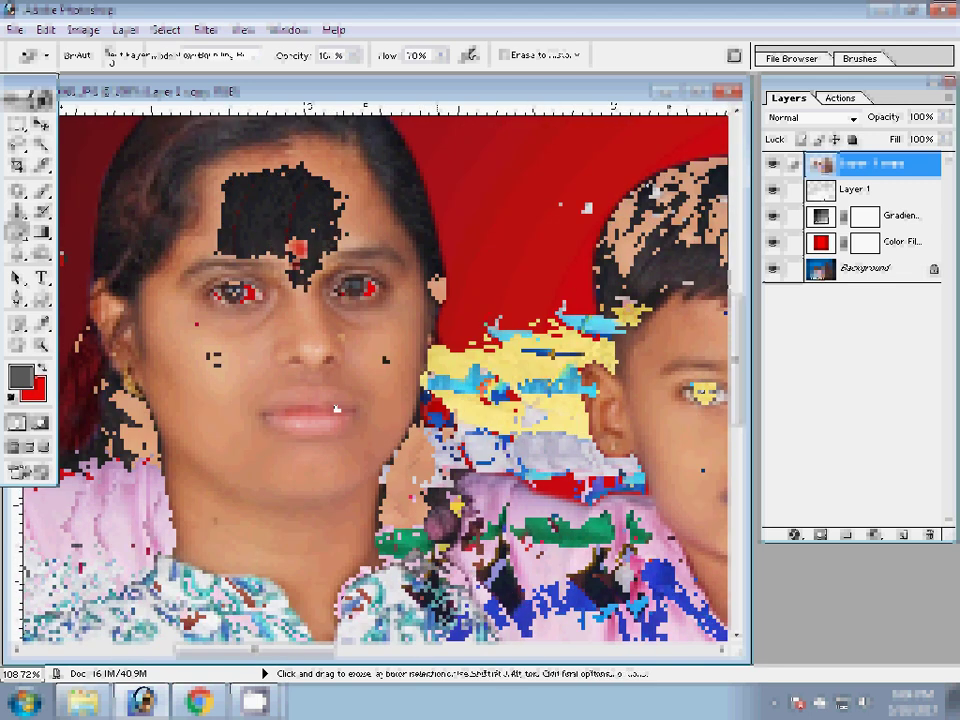
pyautogui.press('w')
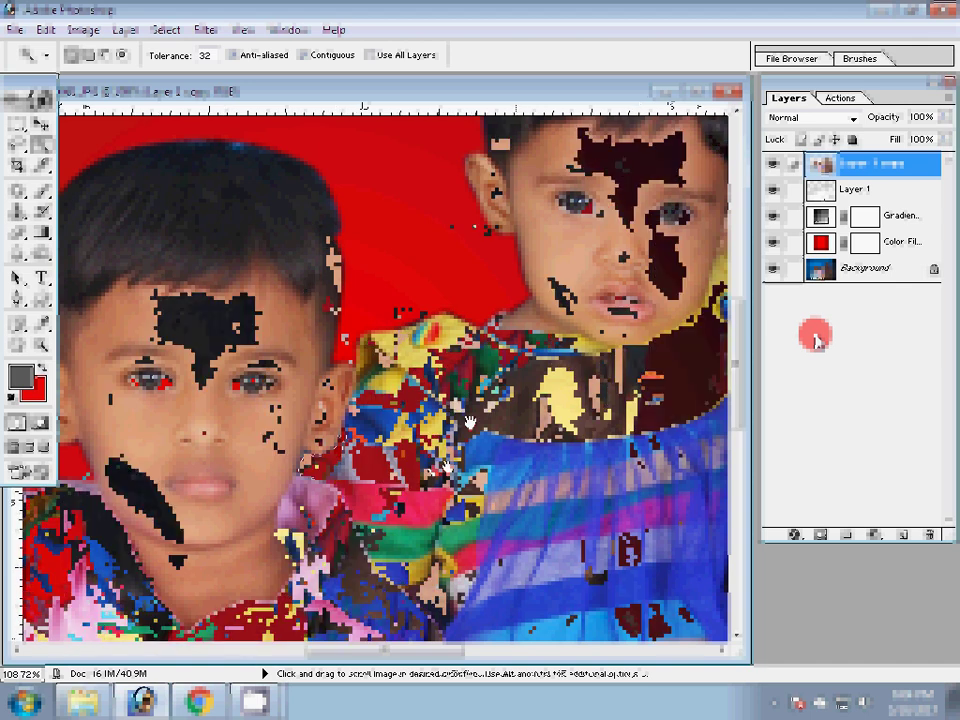
pyautogui.press('e')
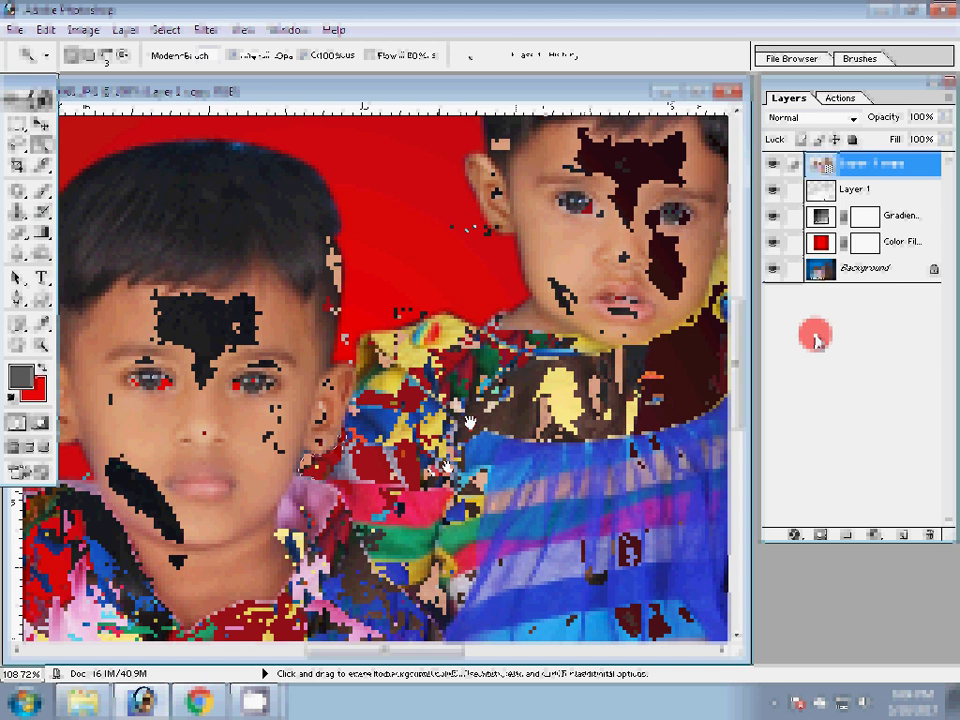
# - Save the family composite as a PSD file, then zoom out from the man's face
pyautogui.press('v')
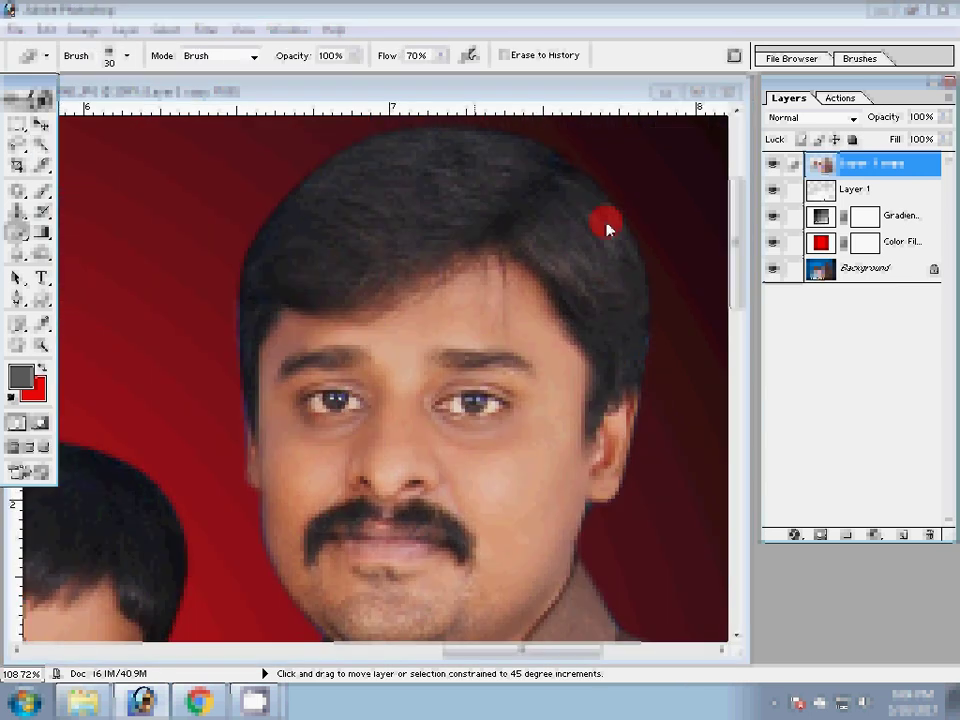
pyautogui.hotkey('ctrl', 's')
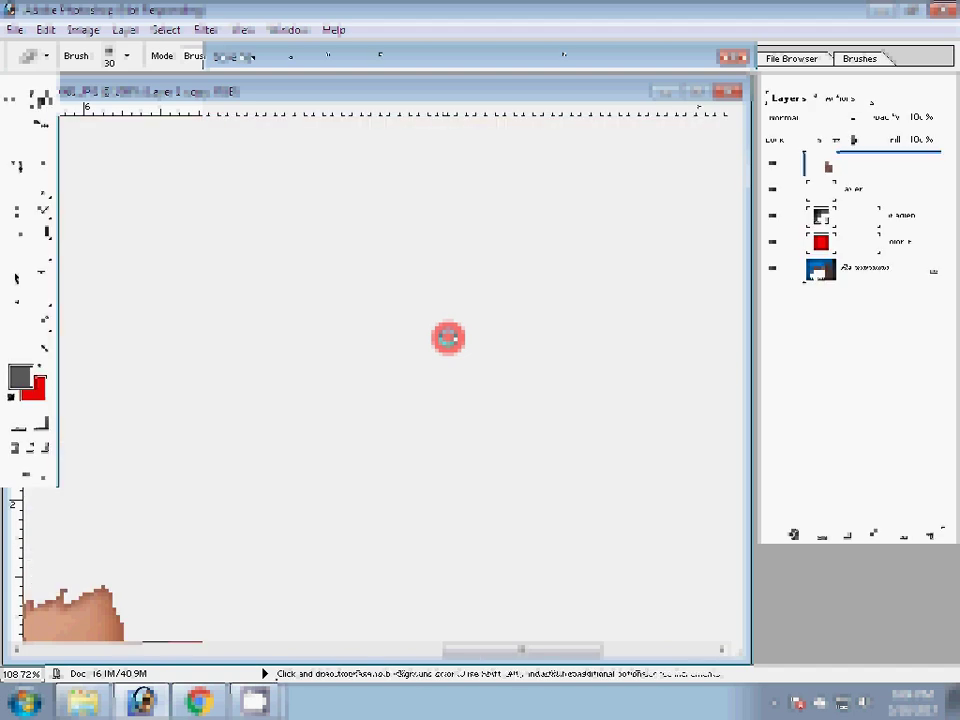
pyautogui.hotkey('alt', 'space')
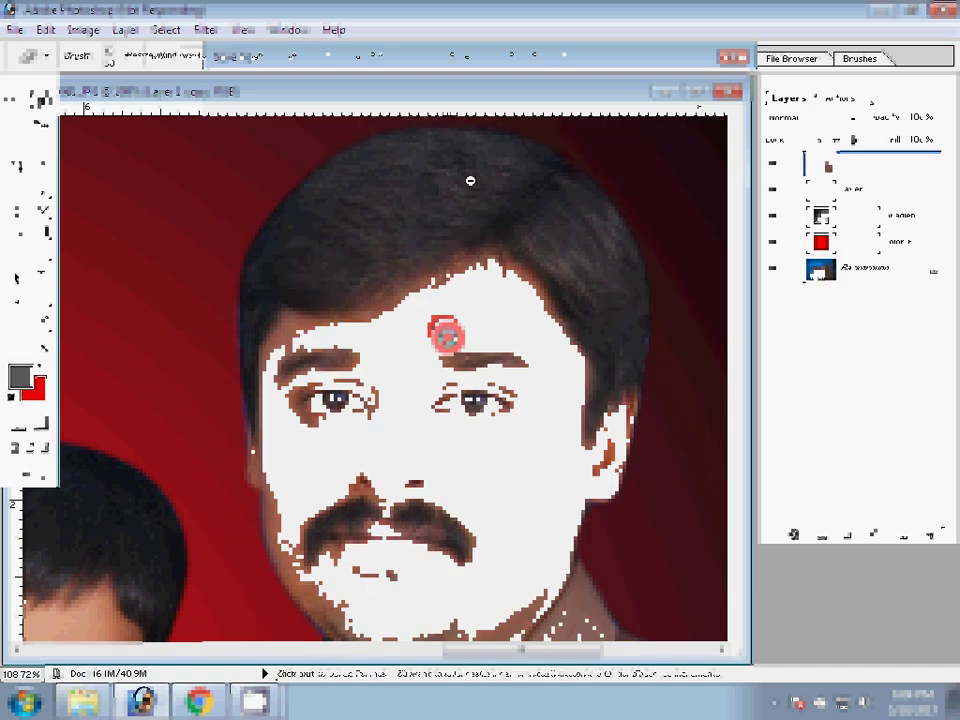
pyautogui.click(487, 278)
# - Zoom out to the whole photo, bring the waterfall template forward, and open the scenery images folder
pyautogui.click(326, 284)
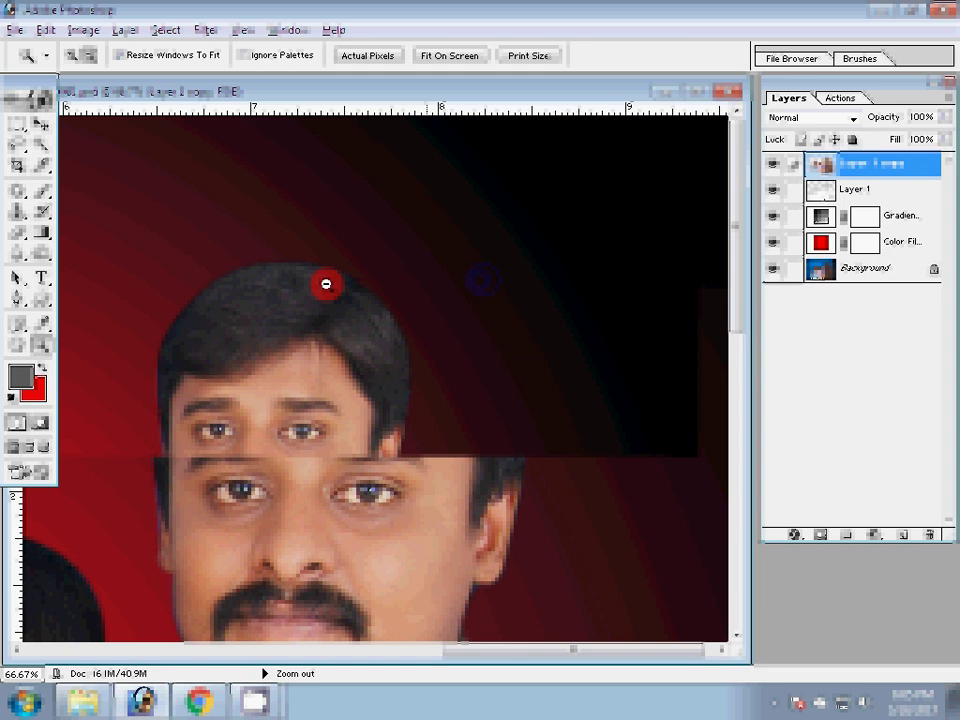
pyautogui.click(286, 305)
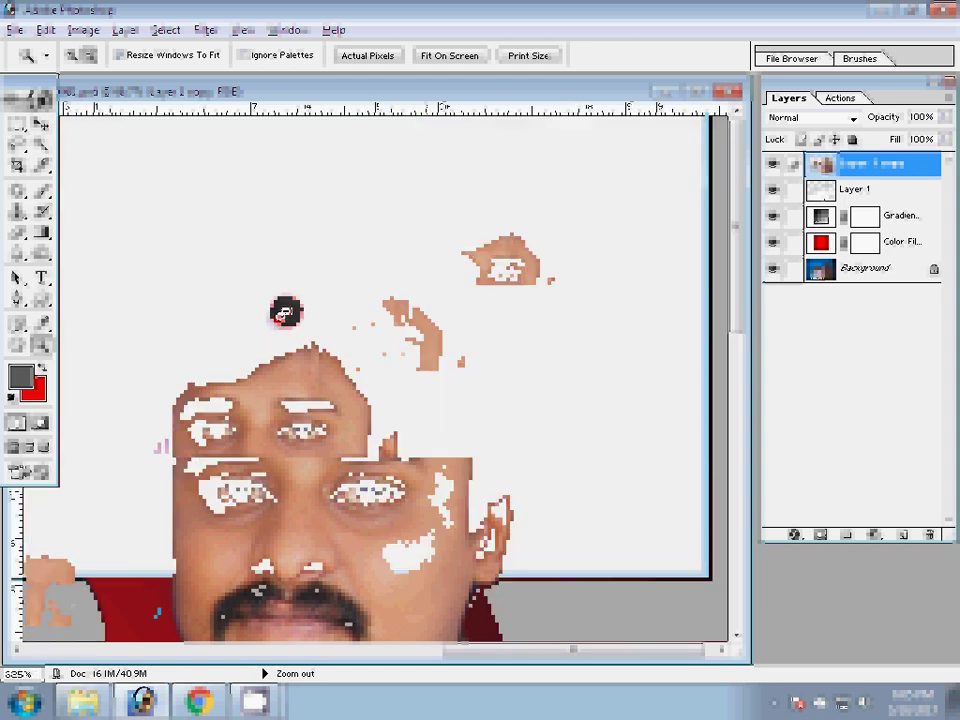
pyautogui.click(218, 226)
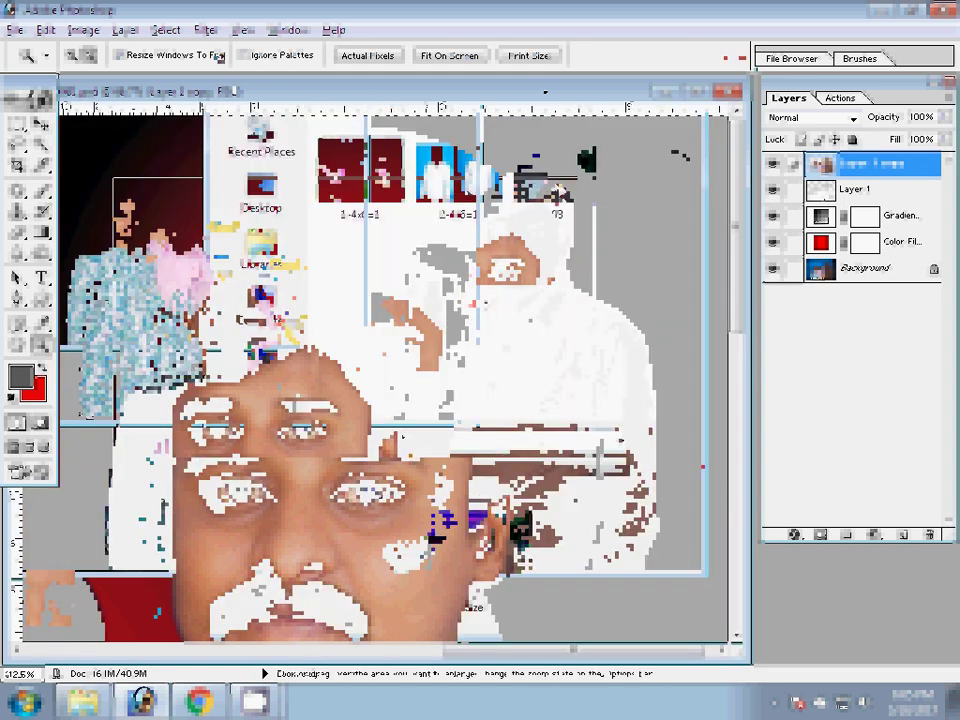
pyautogui.click(531, 396)
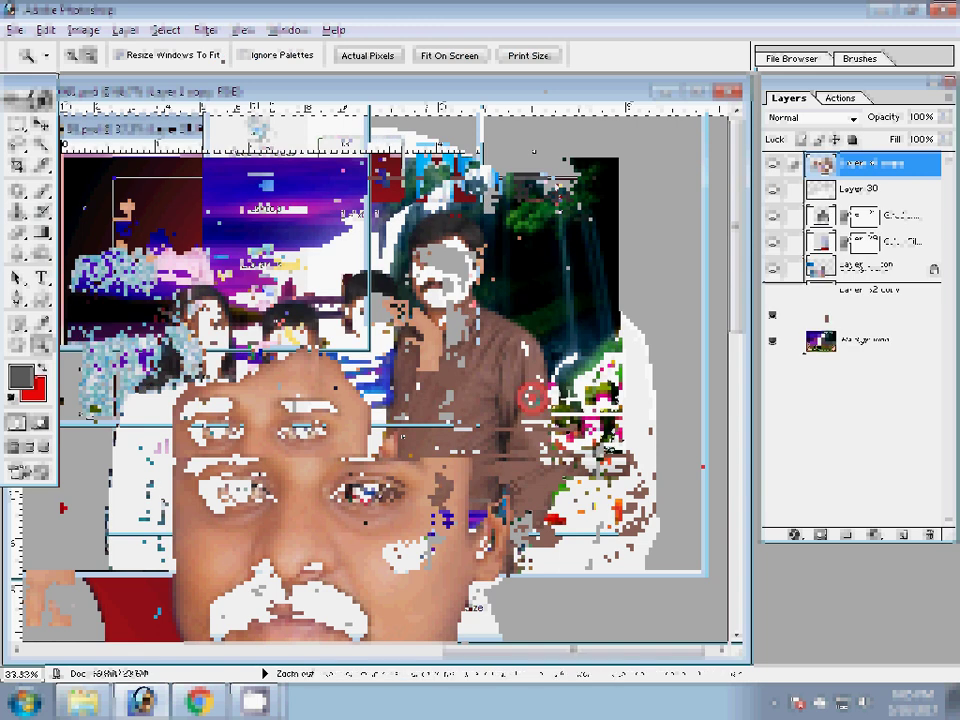
pyautogui.click(566, 88)
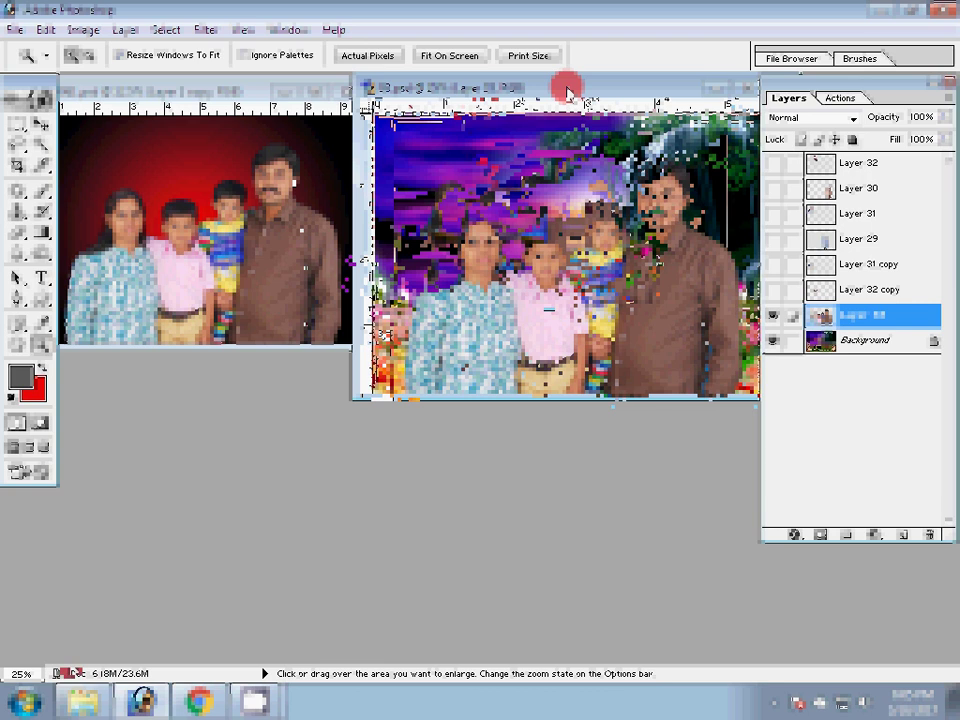
pyautogui.click(84, 701)
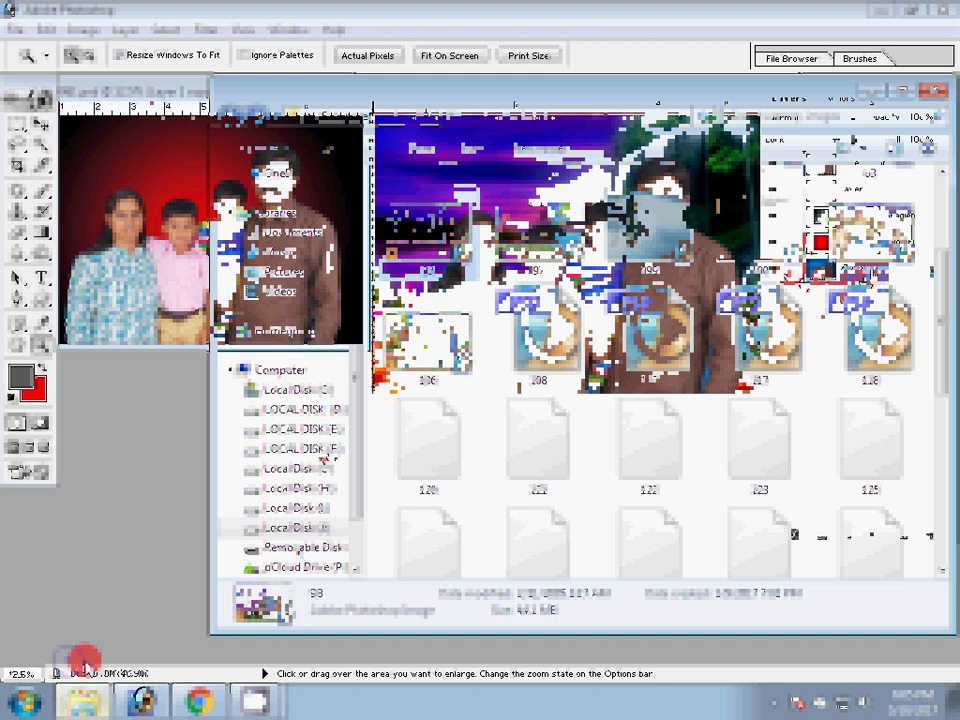
# - Duplicate the family photo document and place the copy's window below the other two
pyautogui.rightClick(870, 268)
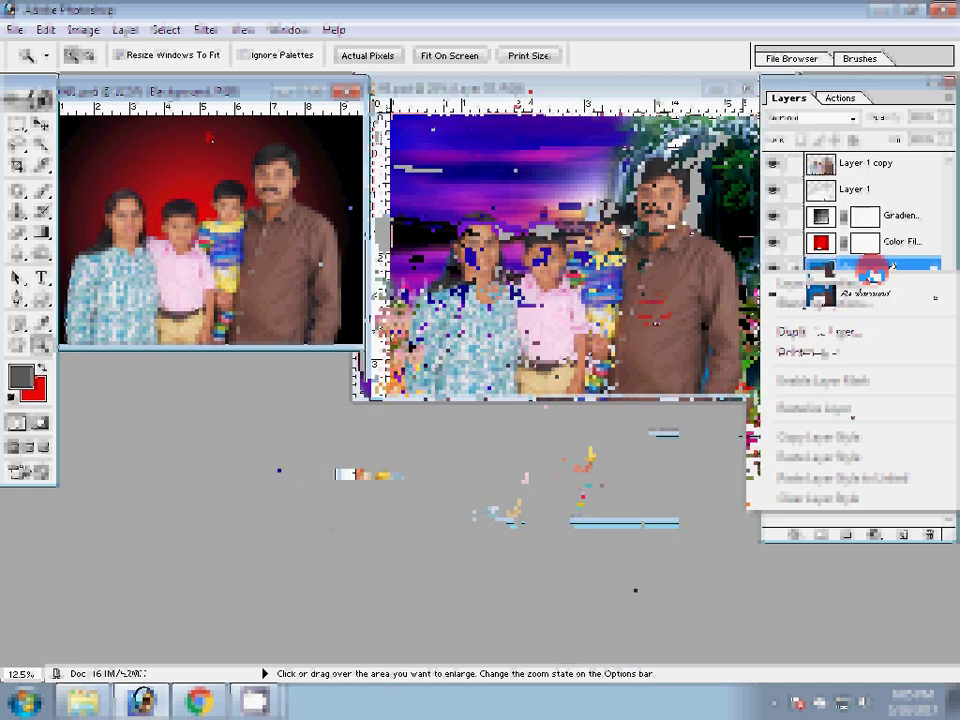
pyautogui.rightClick(232, 91)
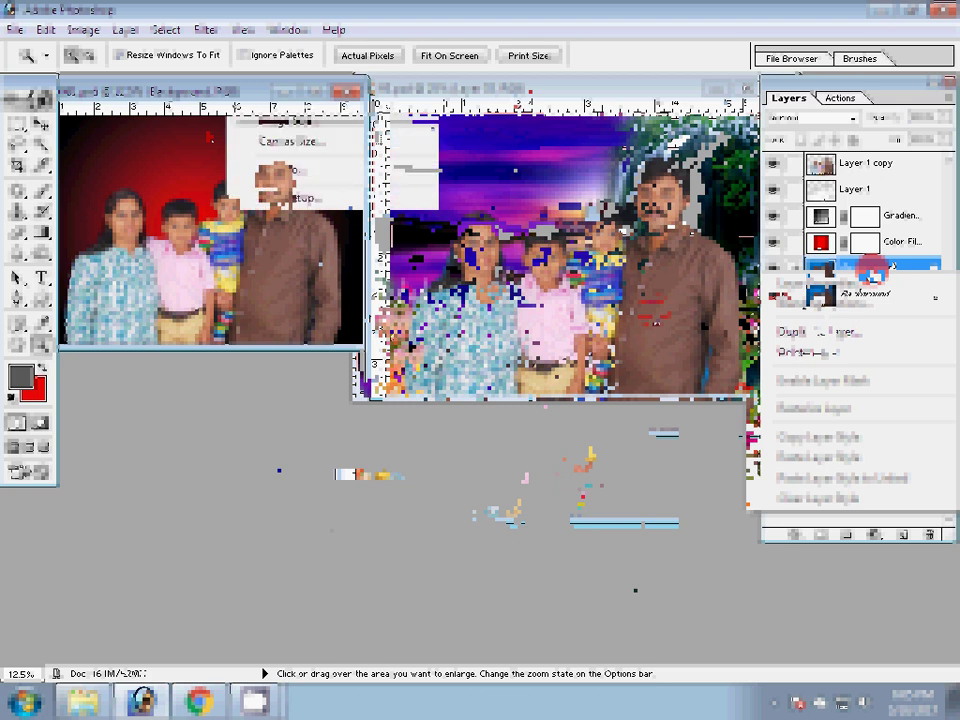
pyautogui.click(270, 104)
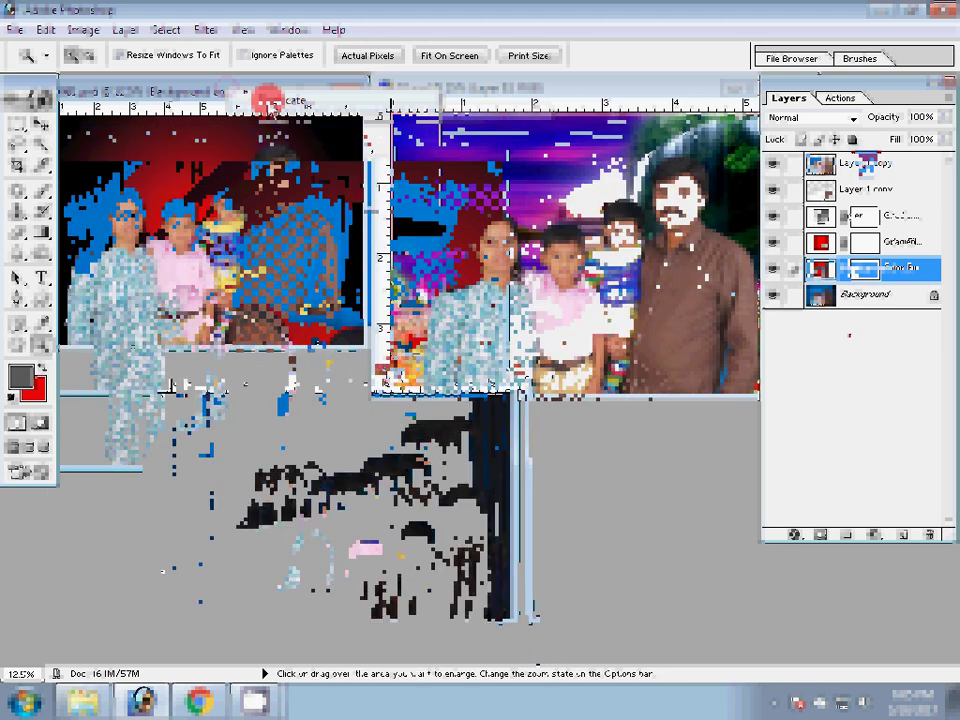
pyautogui.moveTo(270, 103); pyautogui.dragTo(375, 370)
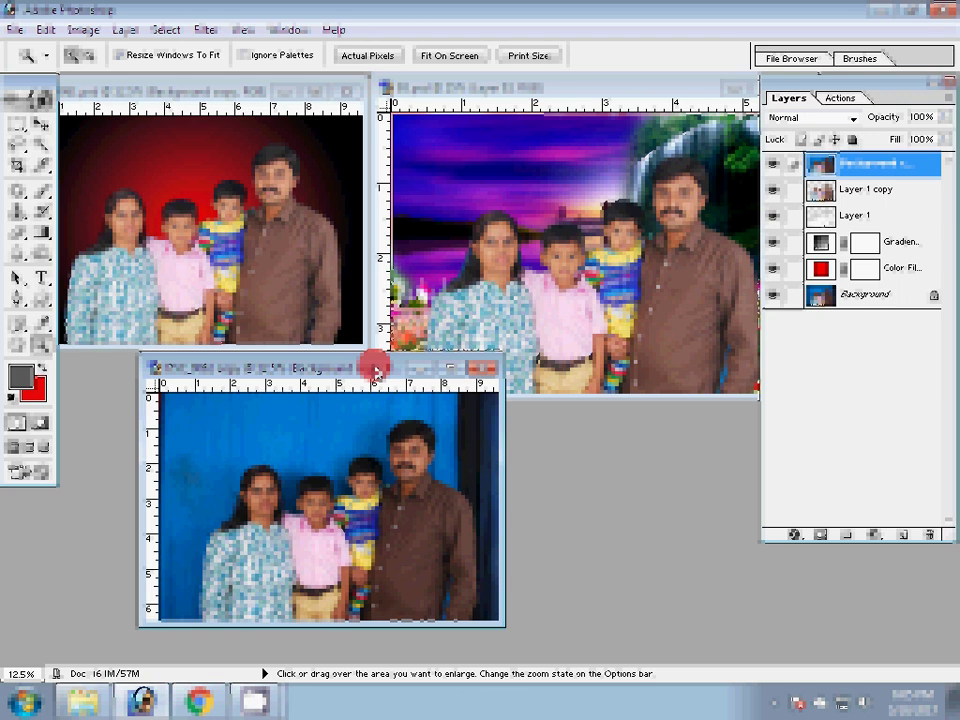